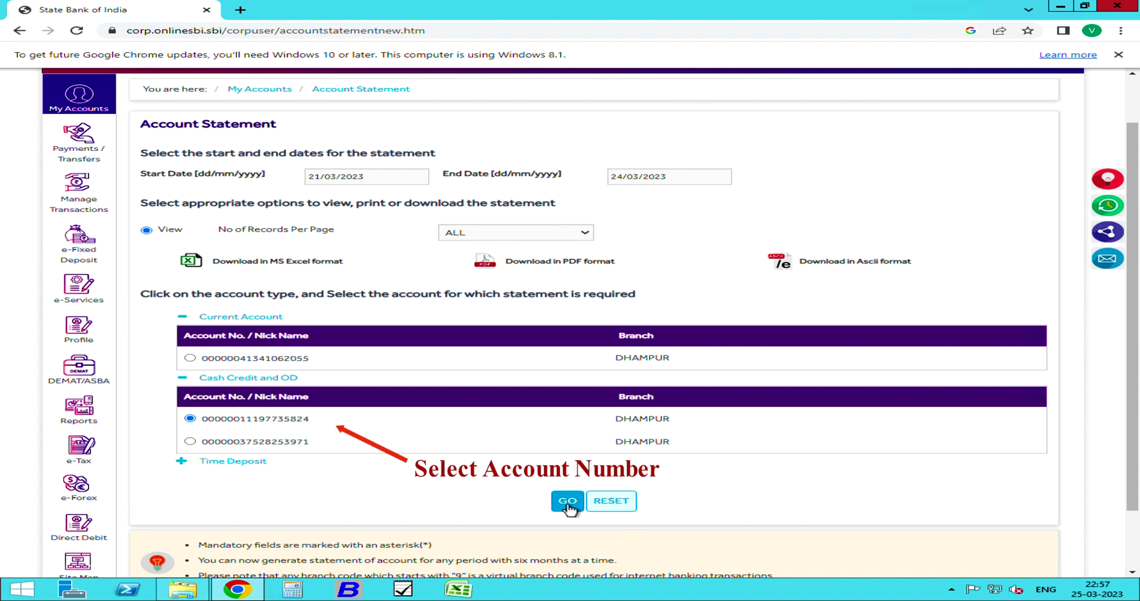
# - Download the 21/03/2023–24/03/2023 Cash Credit statement in MS Excel format
pyautogui.click(266, 264)
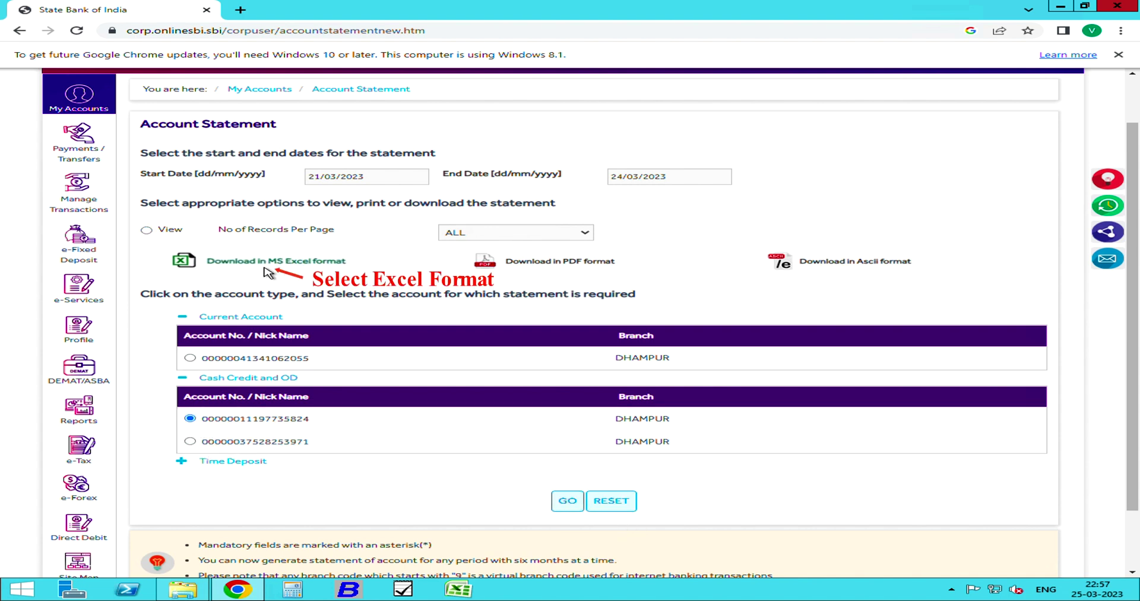
pyautogui.click(568, 502)
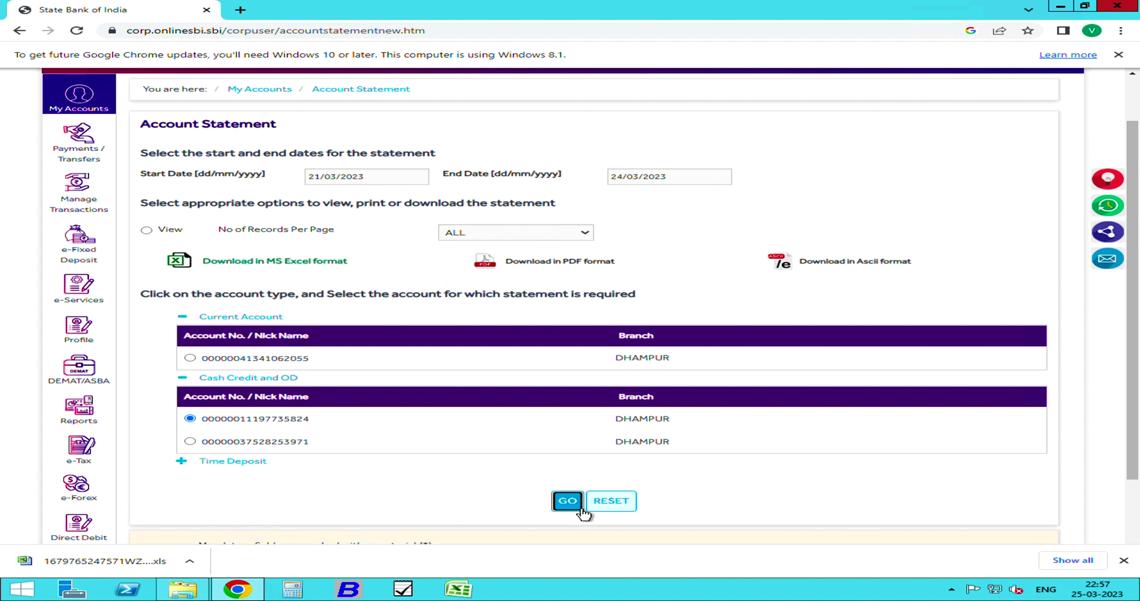
pyautogui.click(190, 561)
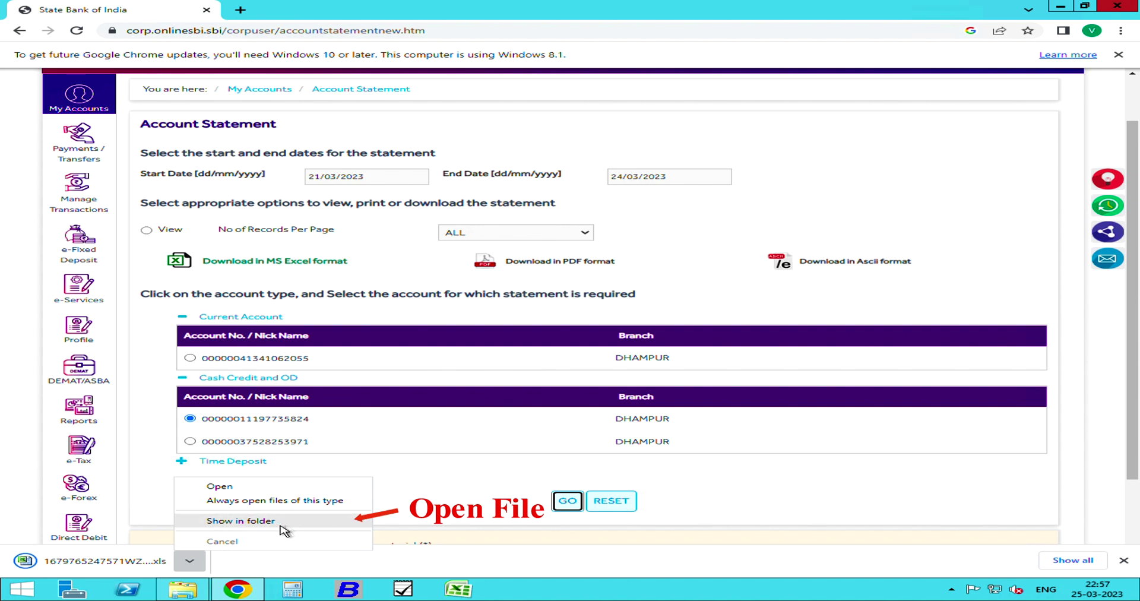
# - Open the downloaded .xls despite the format warning and AutoFit every column
pyautogui.click(294, 522)
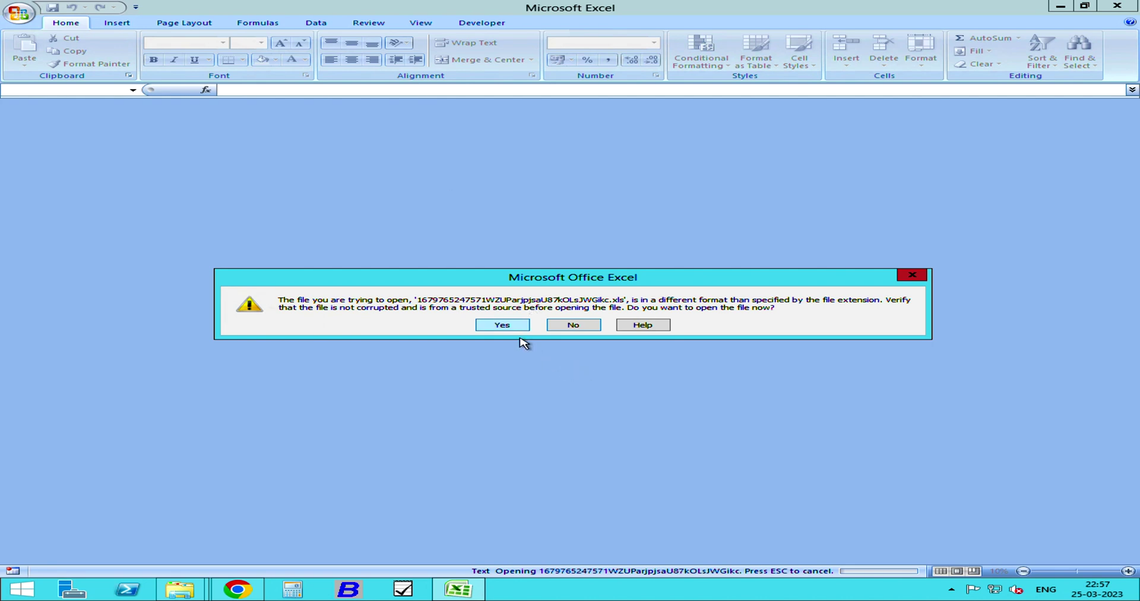
pyautogui.click(512, 325)
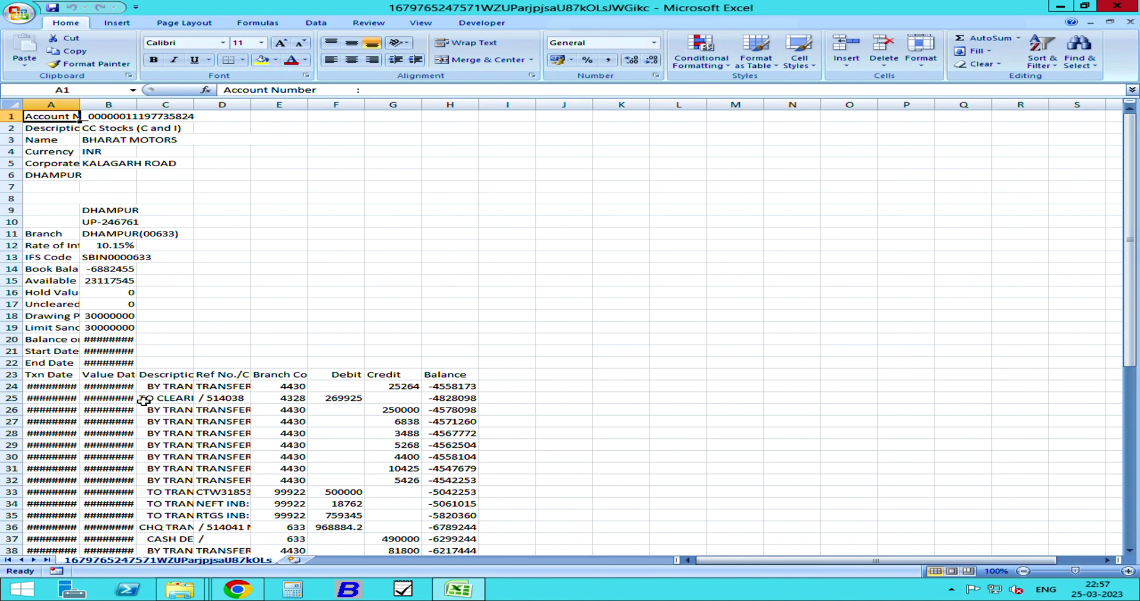
pyautogui.click(12, 105)
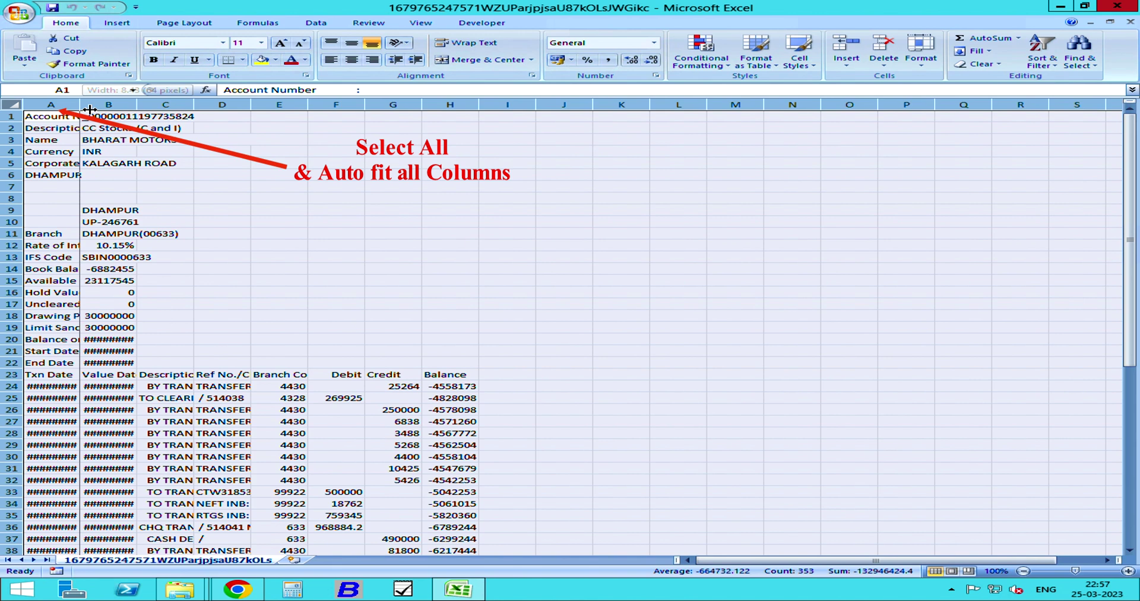
pyautogui.doubleClick(80, 105)
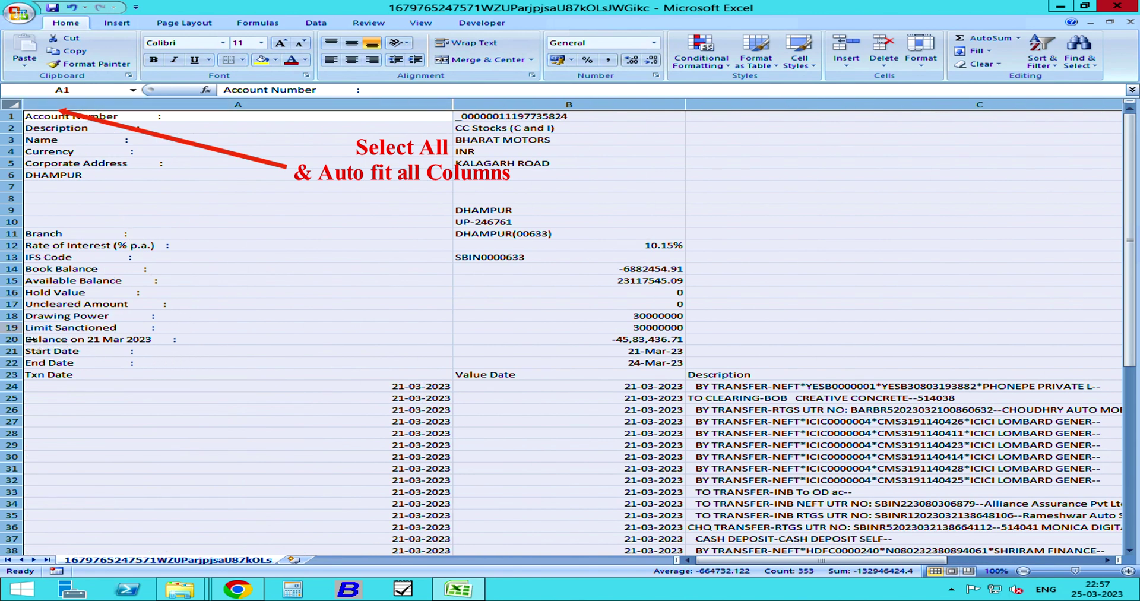
pyautogui.moveTo(12, 329); pyautogui.dragTo(12, 116)
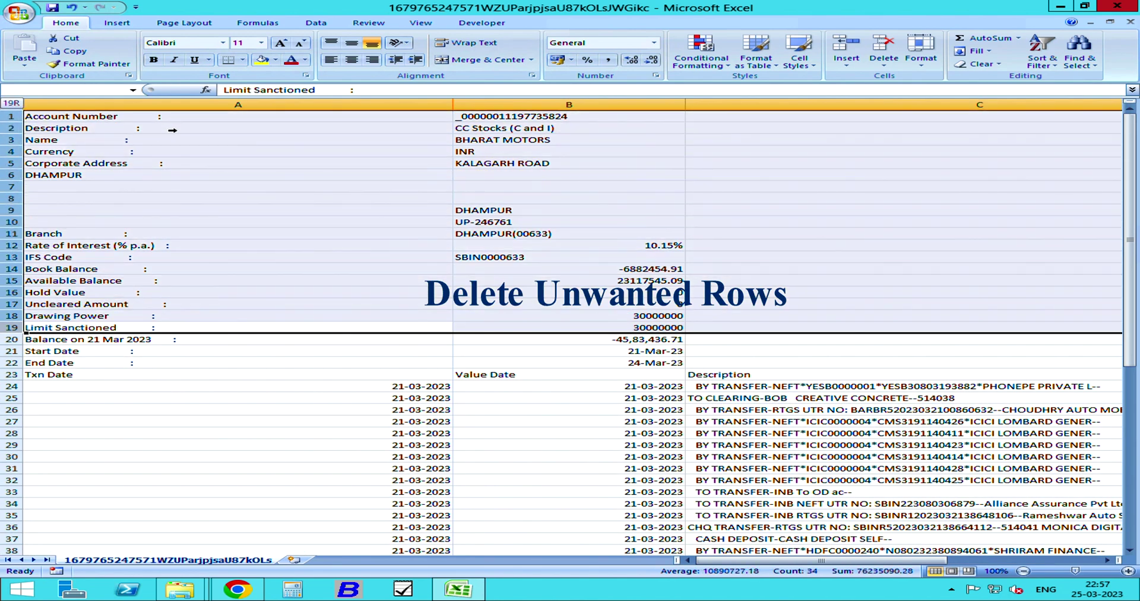
# - Delete rows 1–19 of account details and rows 43–53 holding the signature note
pyautogui.rightClick(214, 164)
pyautogui.click(295, 248)
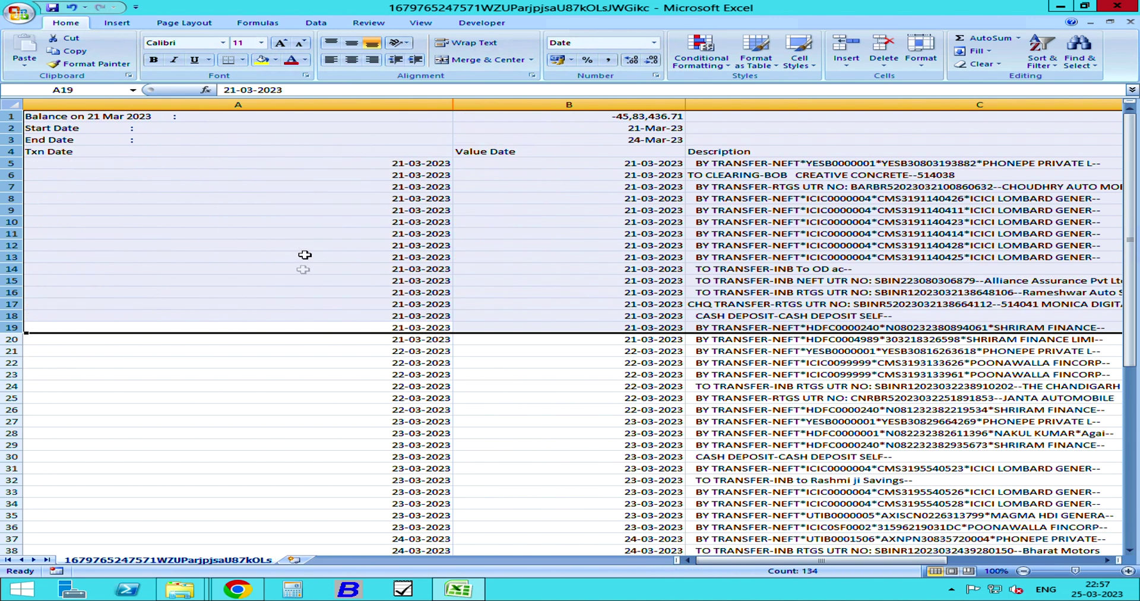
pyautogui.scroll(-5, 295, 295)
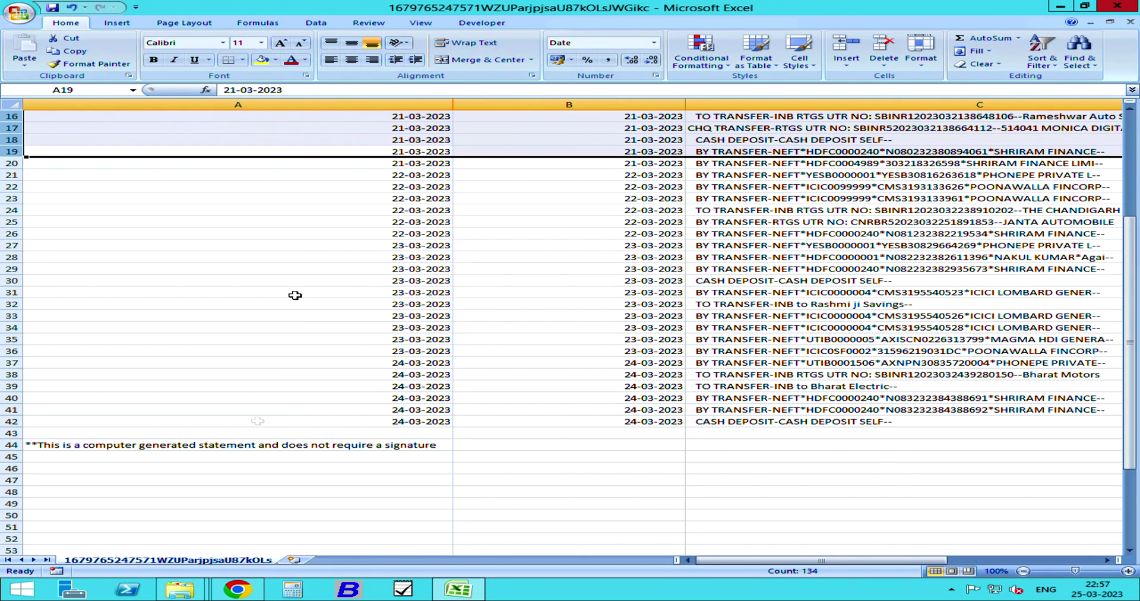
pyautogui.moveTo(15, 432); pyautogui.dragTo(15, 550)
pyautogui.rightClick(232, 496)
pyautogui.click(318, 416)
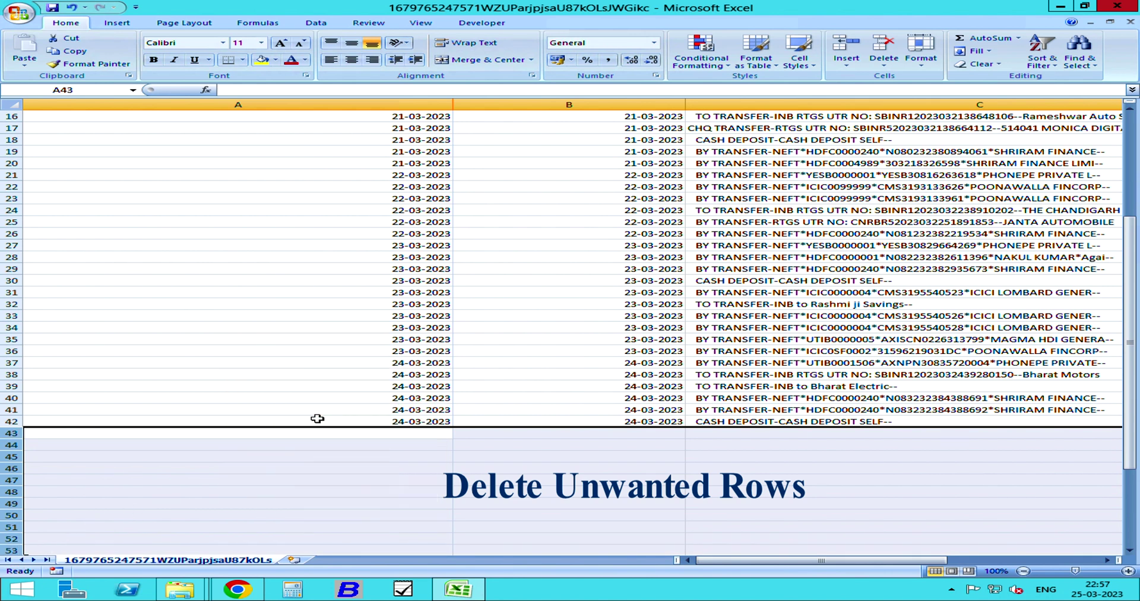
# - Select the whole sheet and AutoFit all columns again
pyautogui.click(13, 105)
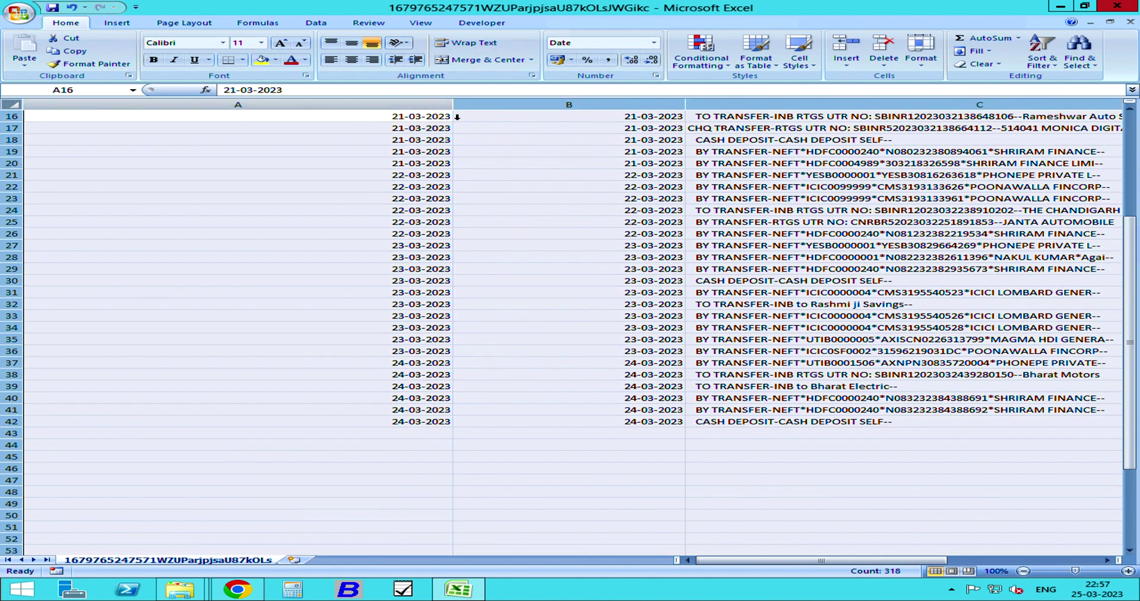
pyautogui.click(432, 105)
pyautogui.click(12, 105)
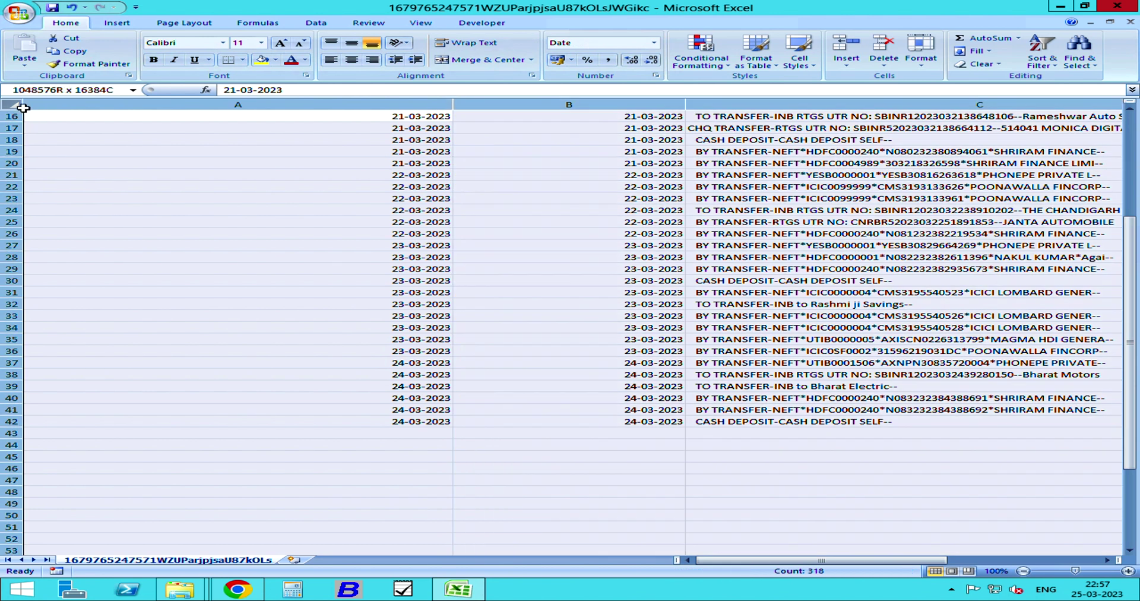
pyautogui.doubleClick(453, 105)
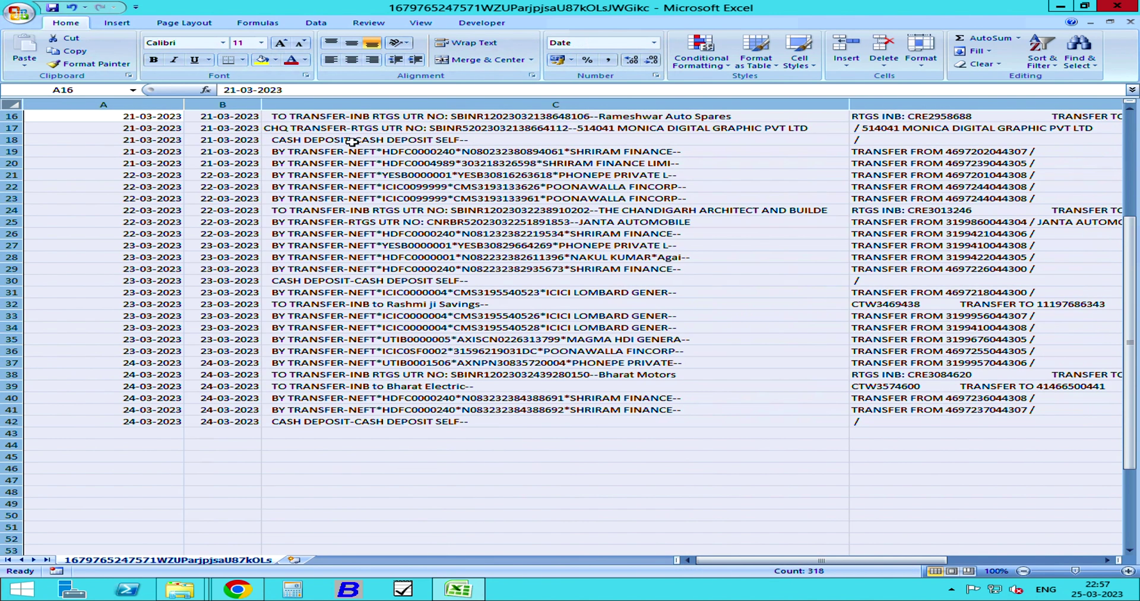
pyautogui.click(98, 93)
# - Go to cell A1 and save the sheet as Excel Workbook 'bank import' in Downloads
pyautogui.write('a1')
pyautogui.press('Return')
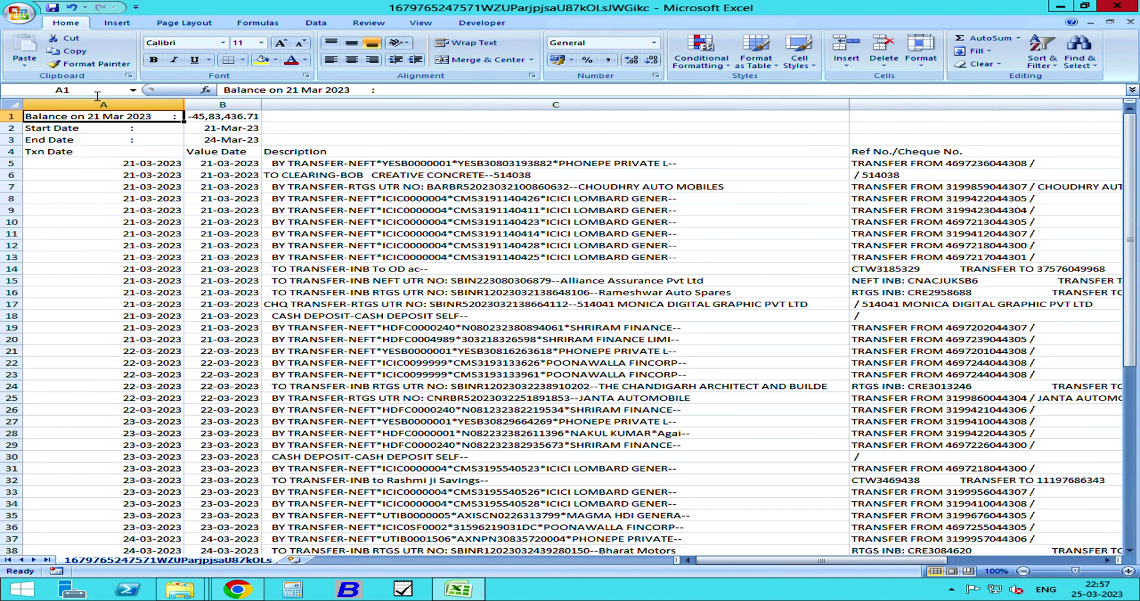
pyautogui.hotkey('ctrl', 's')
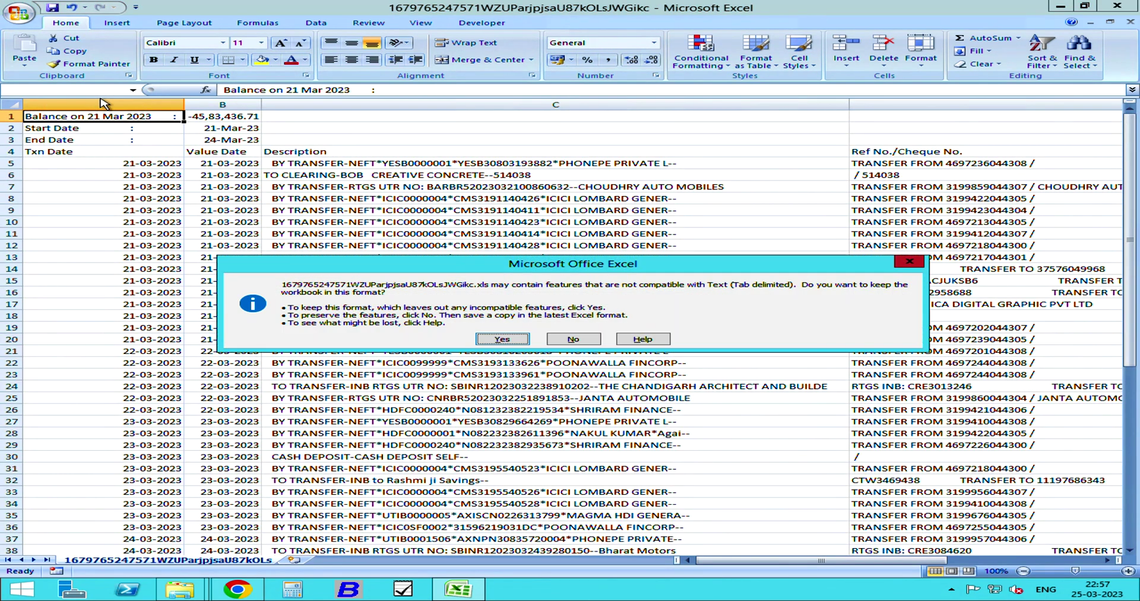
pyautogui.press('Return')
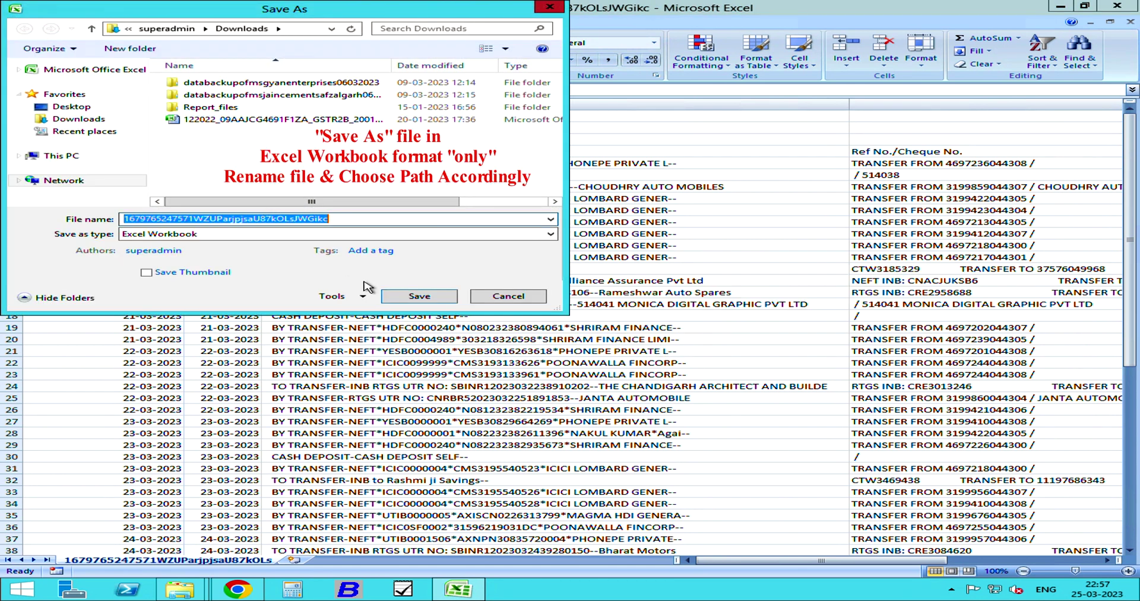
pyautogui.click(321, 234)
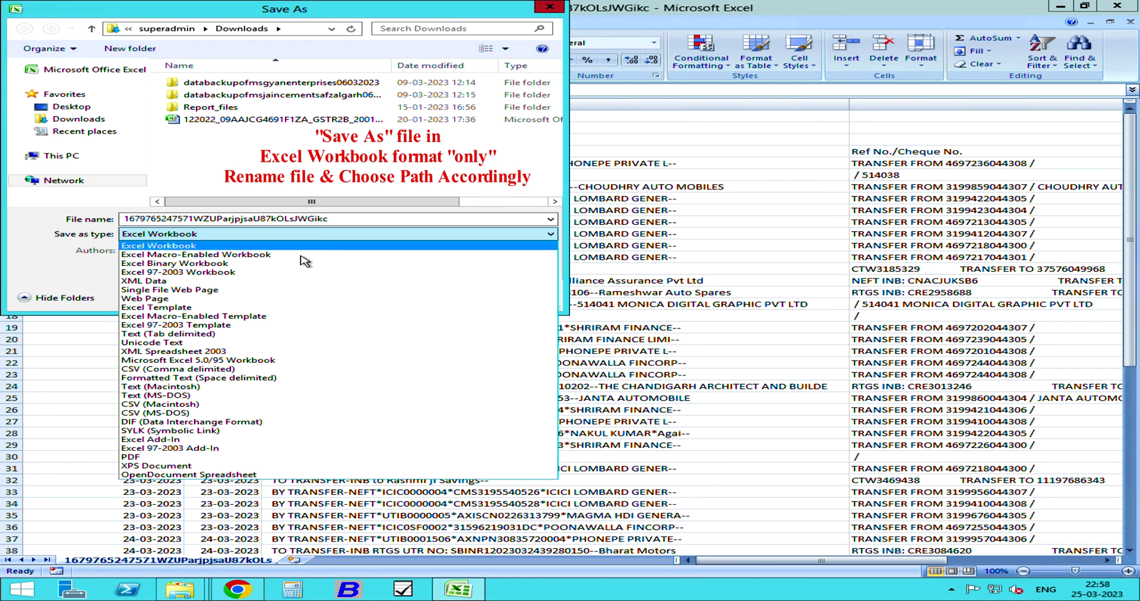
pyautogui.click(306, 245)
pyautogui.doubleClick(385, 225)
pyautogui.write('bank i')
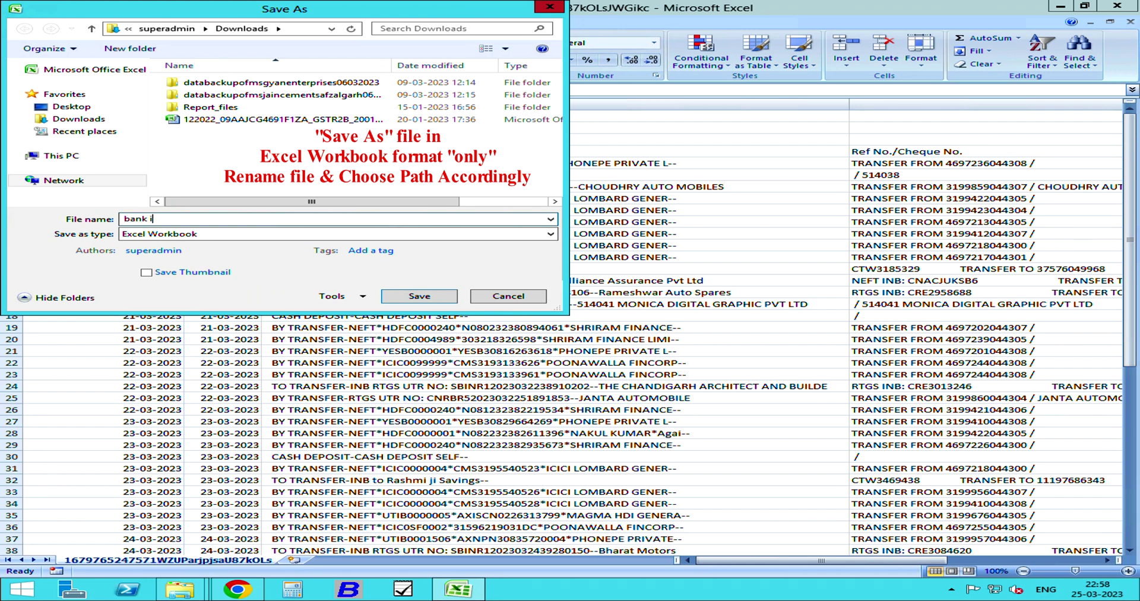
pyautogui.write('mport')
pyautogui.click(83, 118)
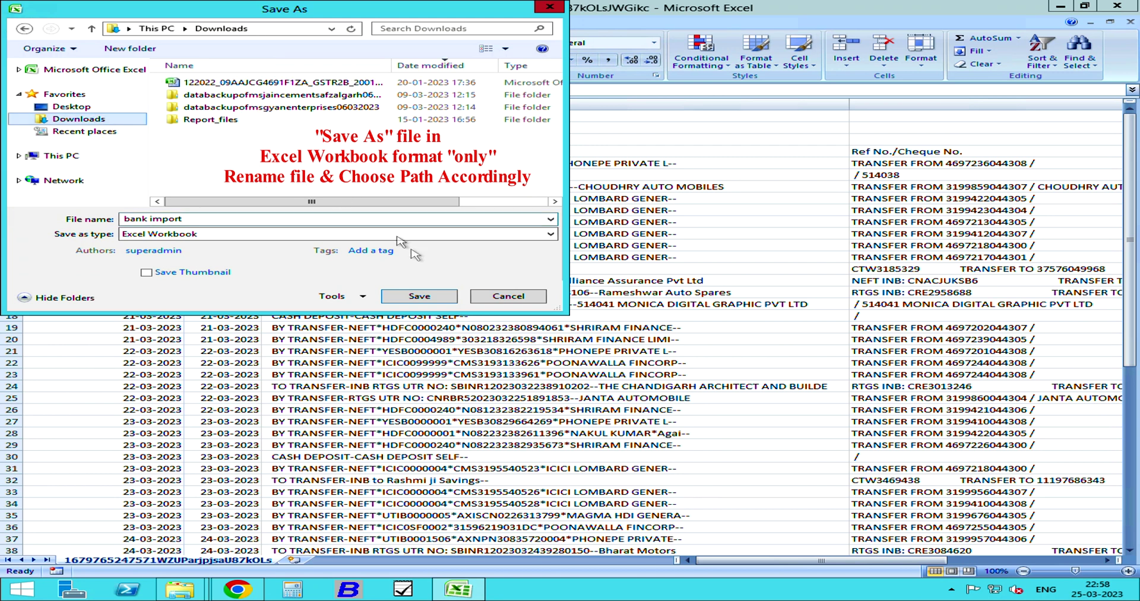
pyautogui.click(438, 300)
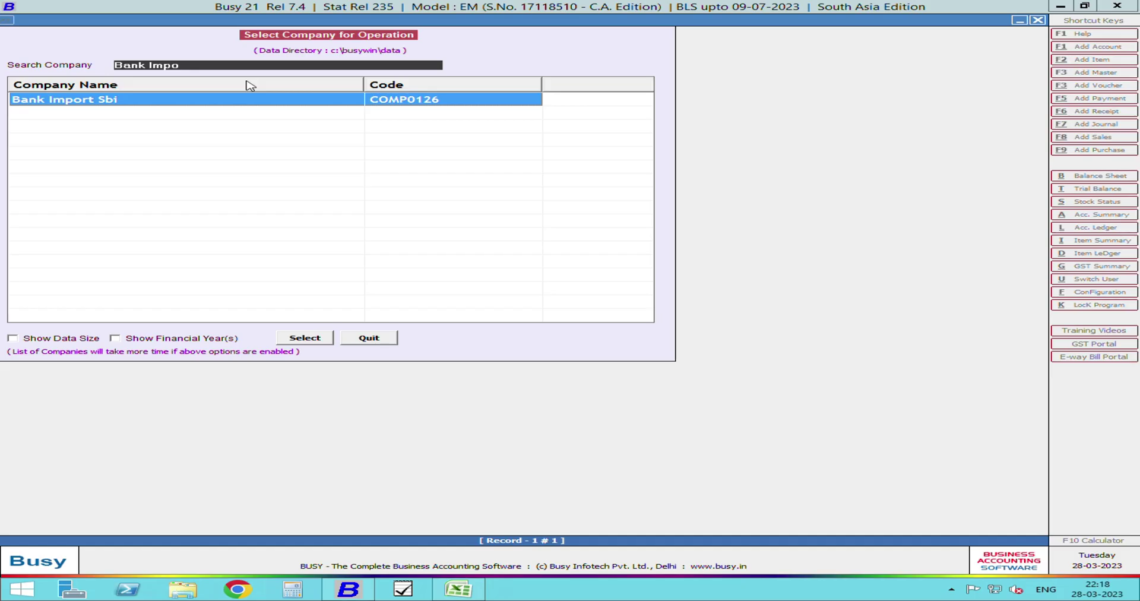
# - Open company Bank Import Sbi and log in with the password
pyautogui.press('Return')
pyautogui.write('123')
pyautogui.press('Return')
pyautogui.press('Return')
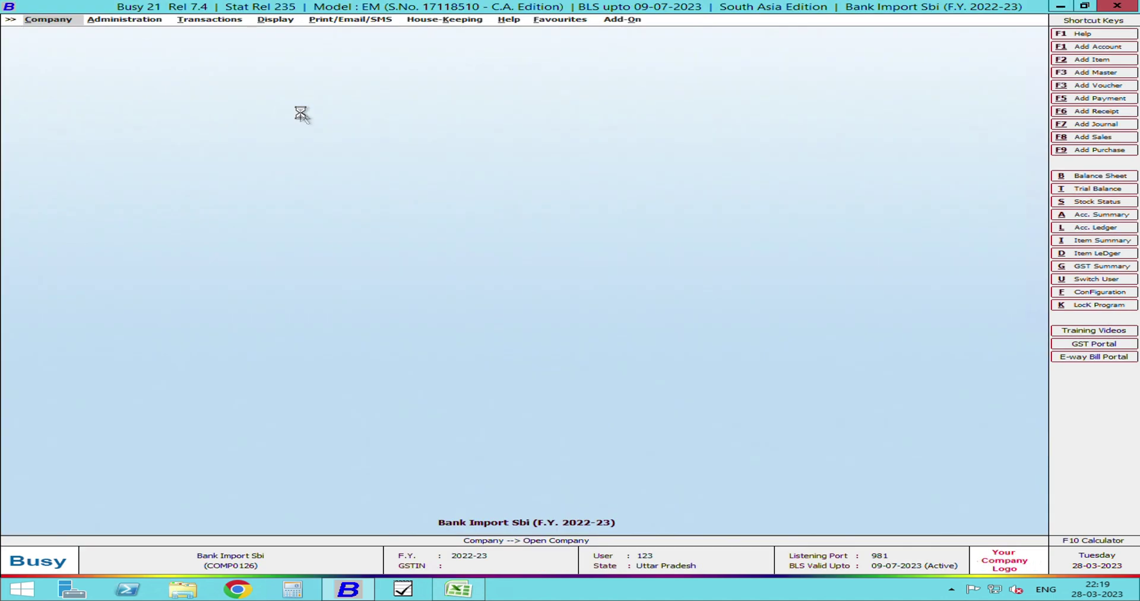
# - View the Sbi Od A/c account ledger to confirm it has no entries, then close it
pyautogui.hotkey('alt', 'l')
pyautogui.write('sbi')
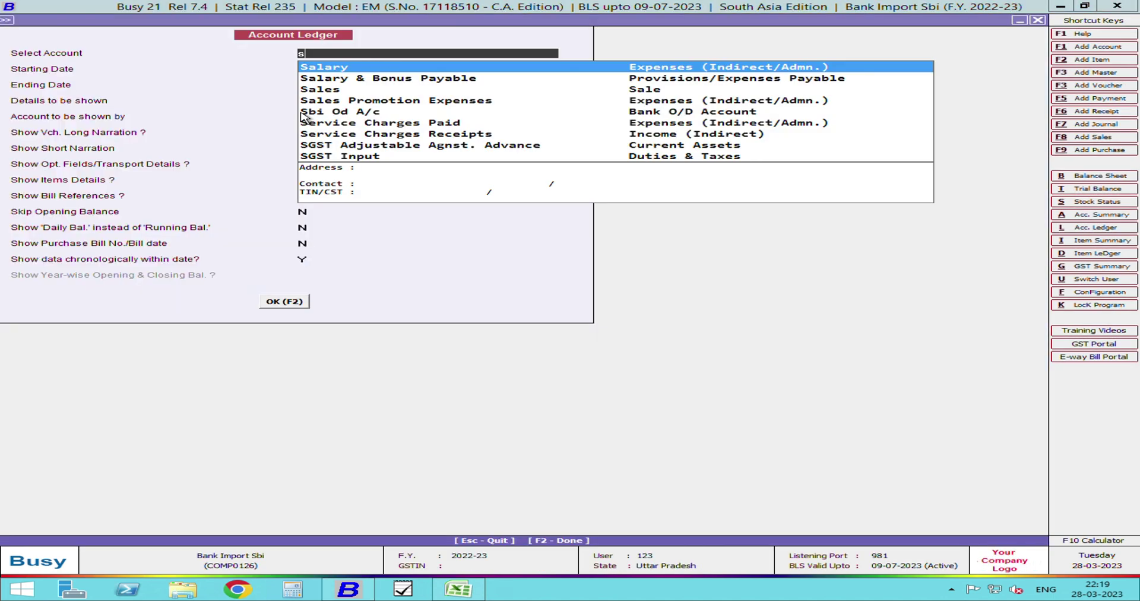
pyautogui.press('Return')
pyautogui.press('F2')
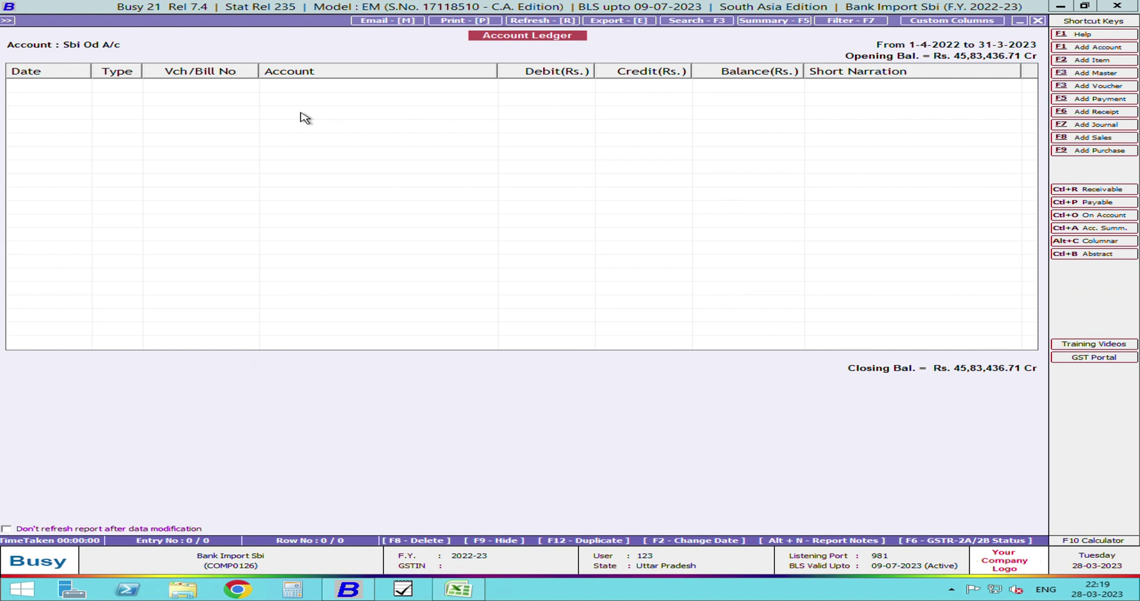
pyautogui.press('Escape')
pyautogui.press('Right')
pyautogui.press('Right')
pyautogui.press('Right')
pyautogui.press('Right')
pyautogui.press('Right')
pyautogui.press('Right')
pyautogui.press('Right')
pyautogui.press('Down')
pyautogui.press('Down')
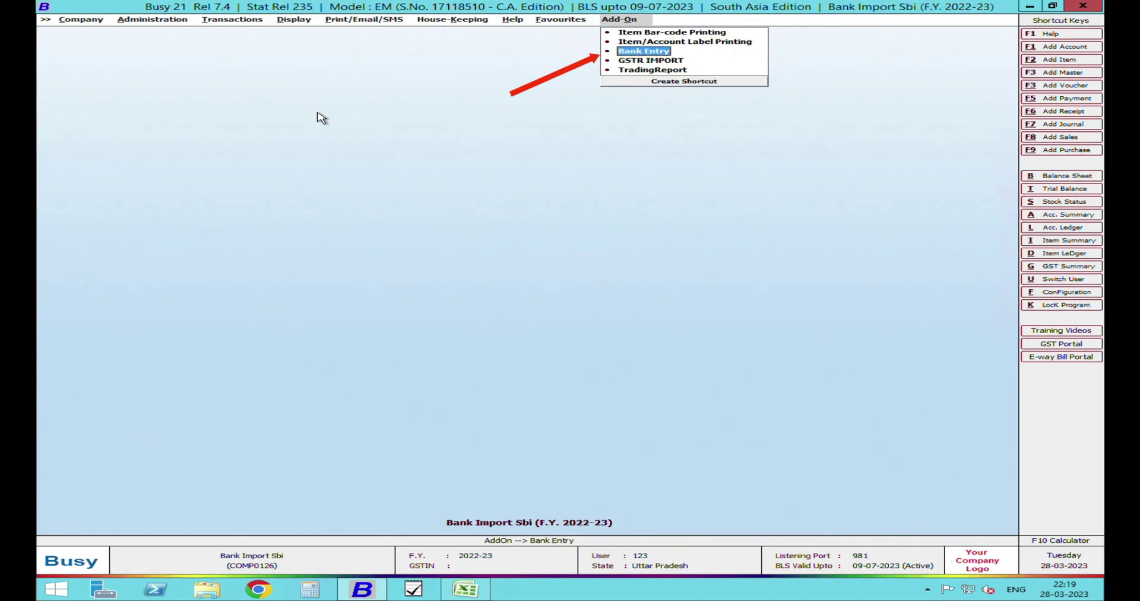
# - Create a new import template with bank Sbi Od A/c, Main series, and start/end rows 1
pyautogui.press('Return')
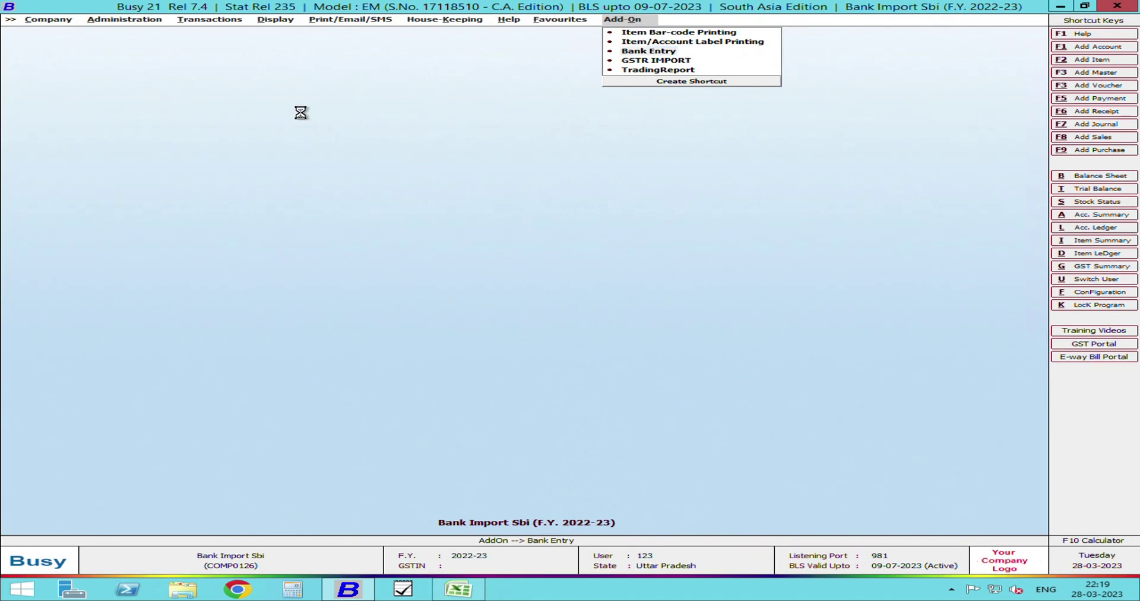
pyautogui.press('Down')
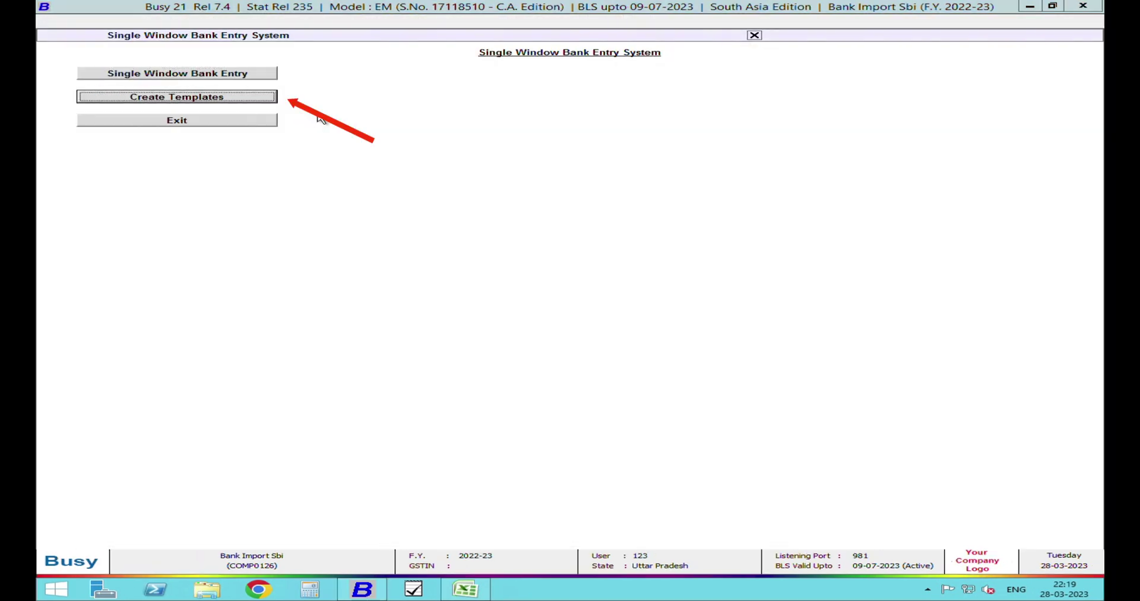
pyautogui.press('Return')
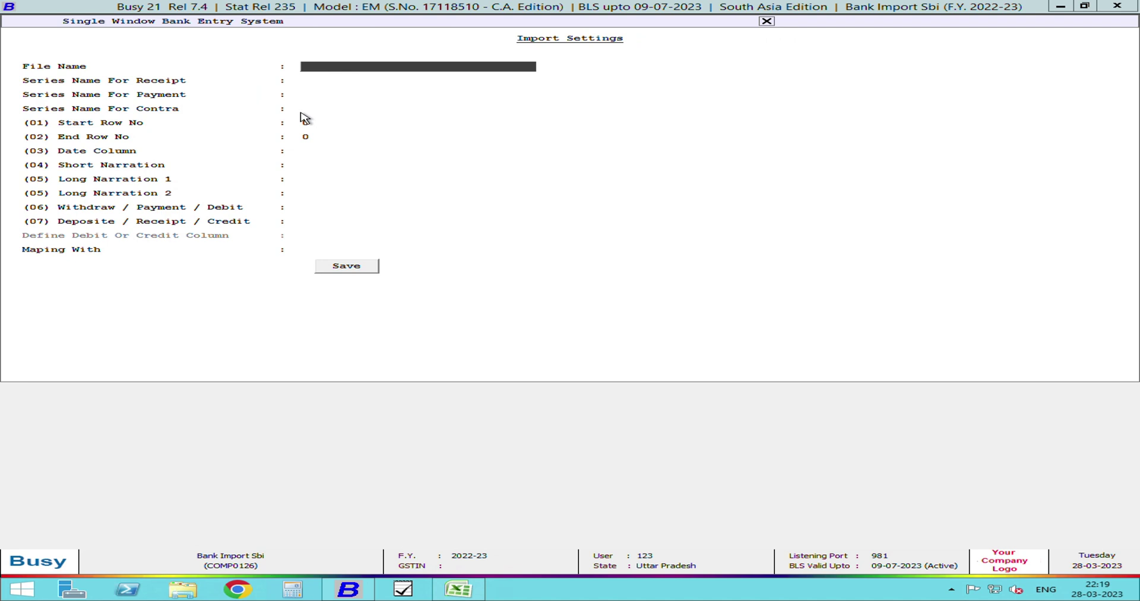
pyautogui.write('sbi')
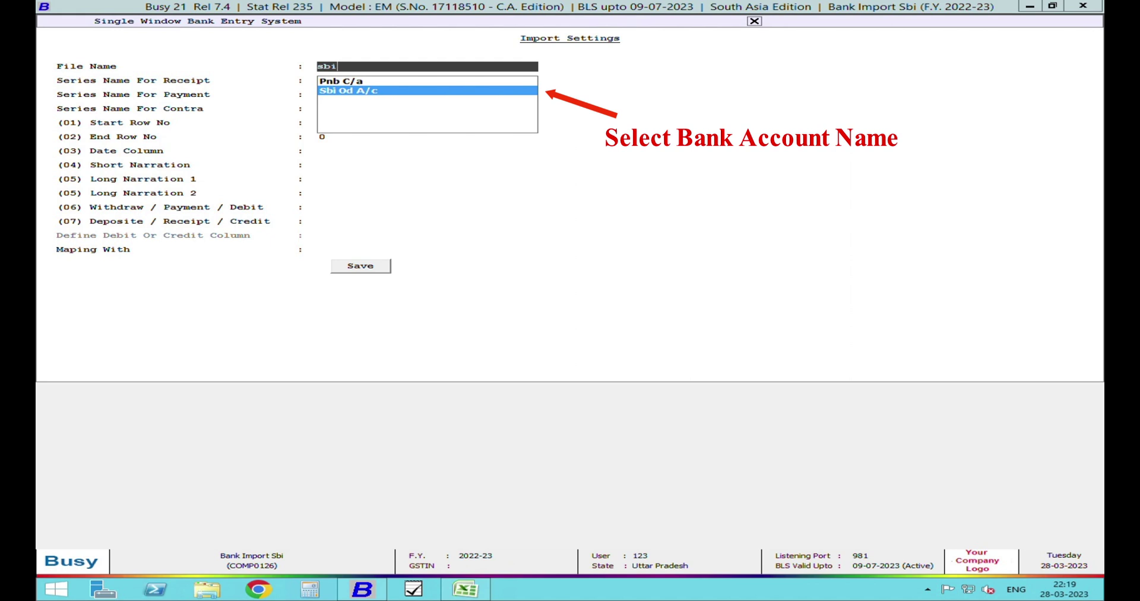
pyautogui.press('Return')
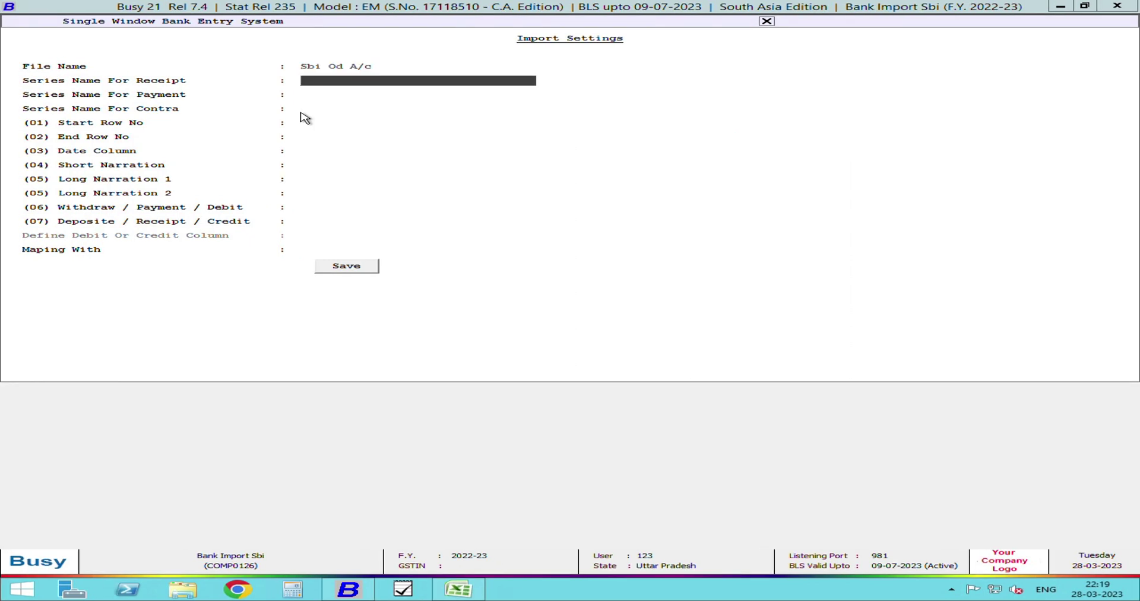
pyautogui.press('Return')
pyautogui.press('Return')
pyautogui.press('Return')
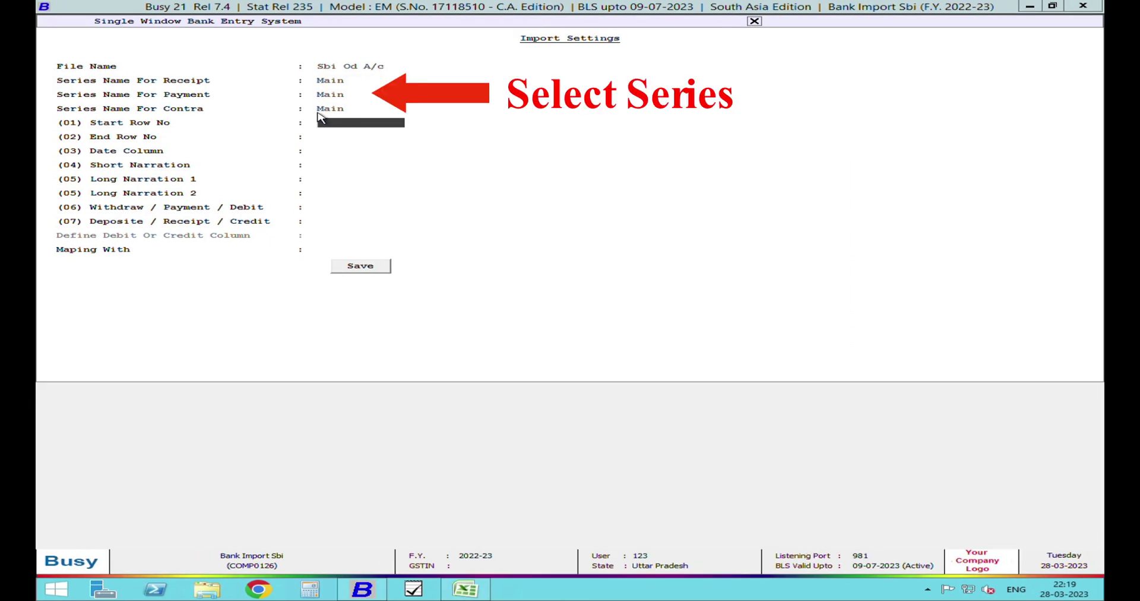
pyautogui.press('Return')
pyautogui.press('Return')
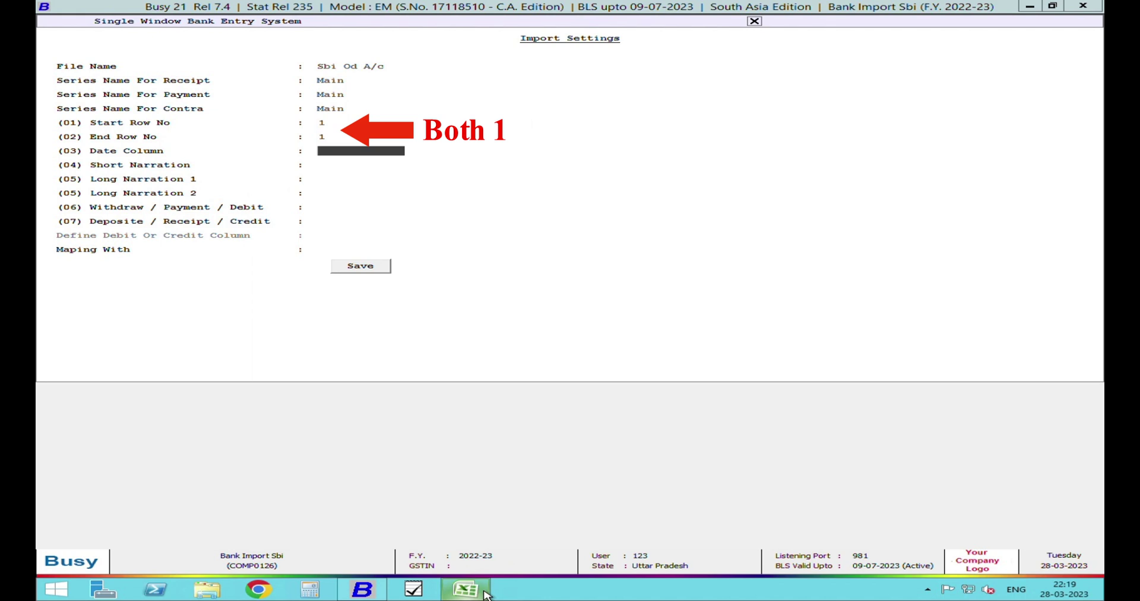
# - Map the date column to B and the short narration column to I
pyautogui.click(484, 591)
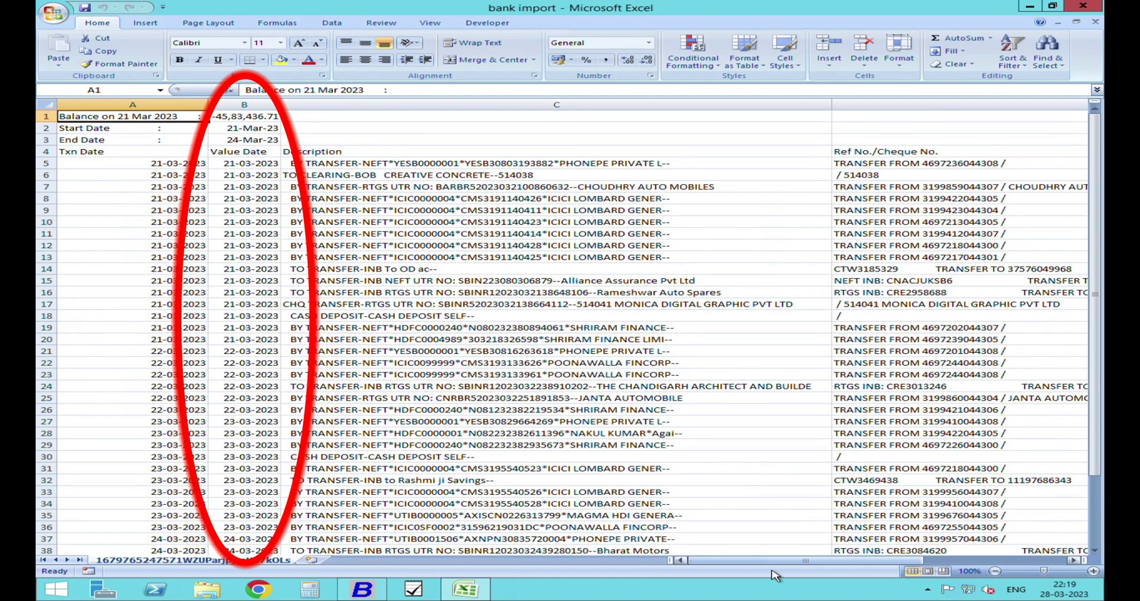
pyautogui.hotkey('alt', 'Tab')
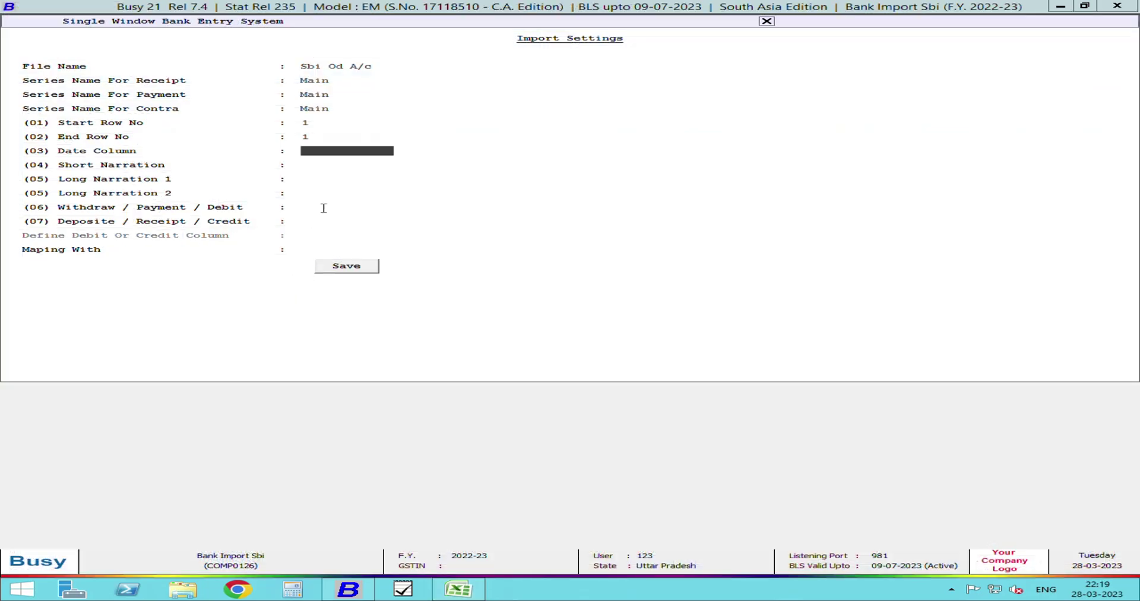
pyautogui.write('B')
pyautogui.press('Return')
pyautogui.hotkey('alt', 'Tab')
pyautogui.hotkey('alt', 'Tab')
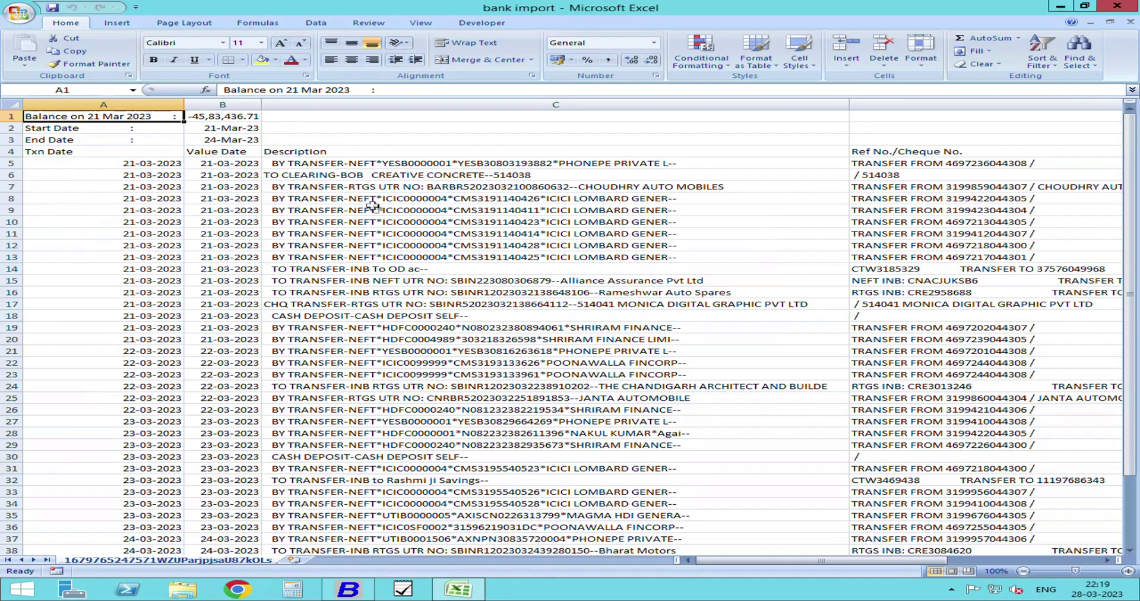
pyautogui.hotkey('alt', 'Tab')
pyautogui.moveTo(787, 561); pyautogui.dragTo(1023, 566)
# - Map Long Narration 1 to column C and Long Narration 2 to column D
pyautogui.hotkey('alt', 'Tab')
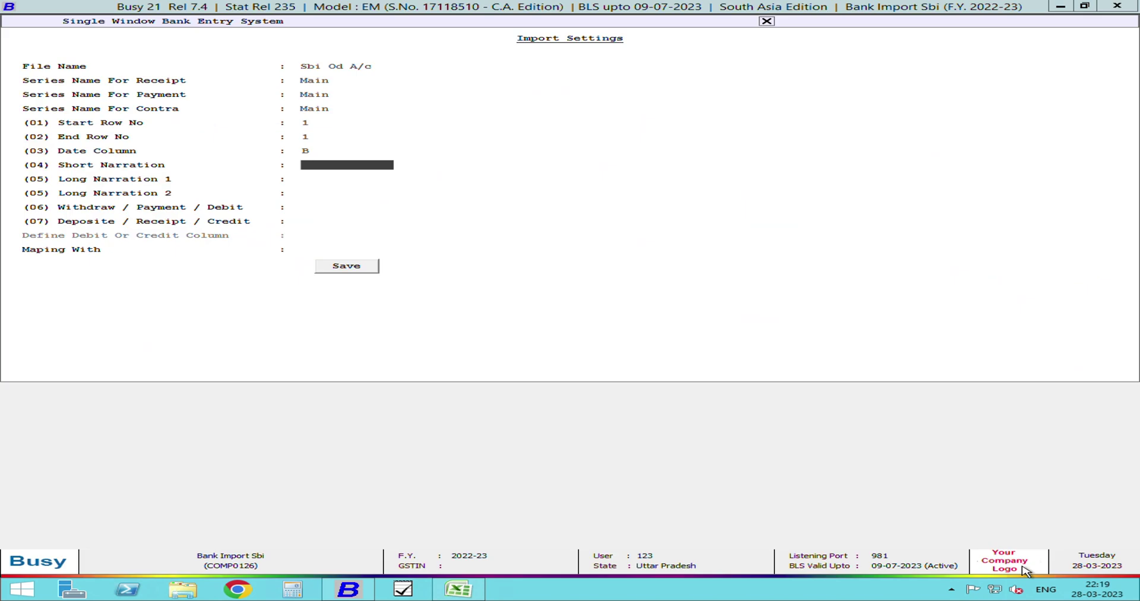
pyautogui.write('D')
pyautogui.press('Return')
pyautogui.hotkey('alt', 'Tab')
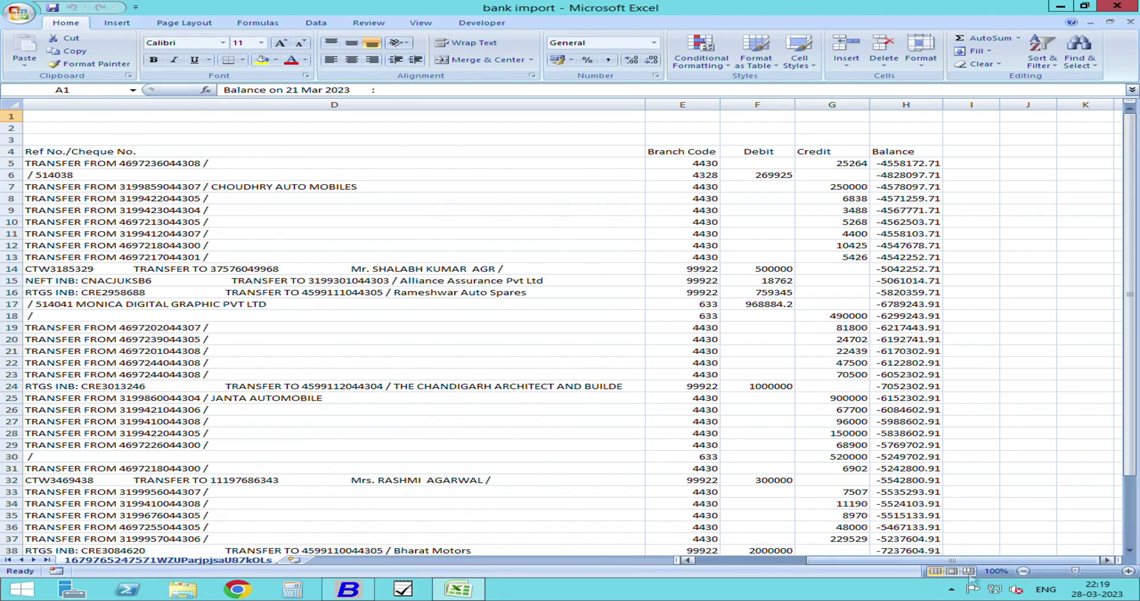
pyautogui.moveTo(1004, 561); pyautogui.dragTo(849, 568)
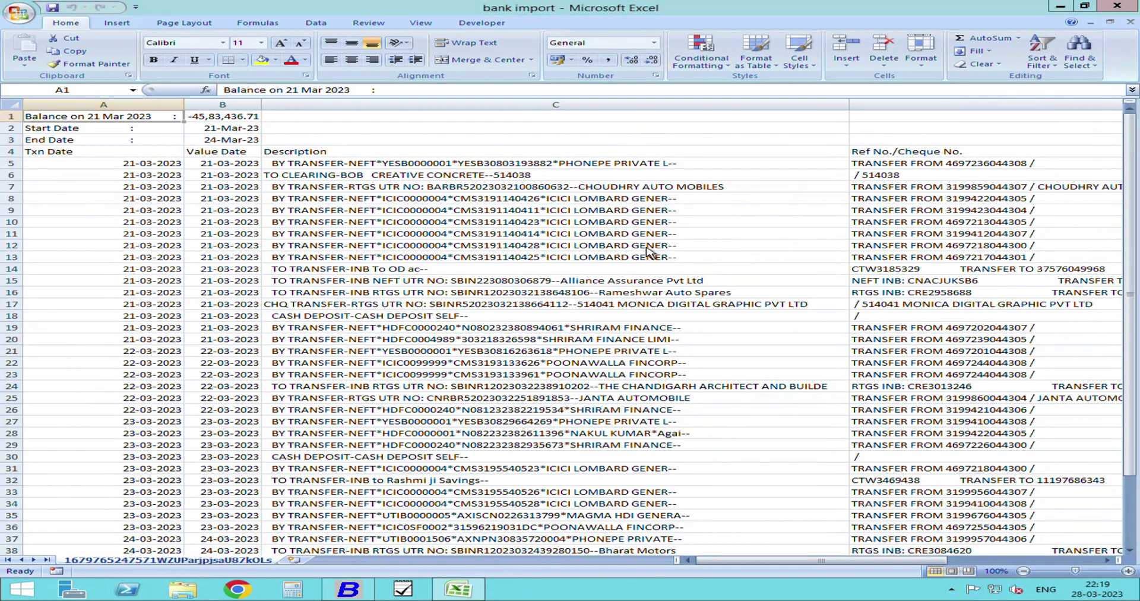
pyautogui.hotkey('alt', 'Tab')
pyautogui.press('Return')
pyautogui.hotkey('alt', 'Tab')
pyautogui.moveTo(820, 560); pyautogui.dragTo(999, 580)
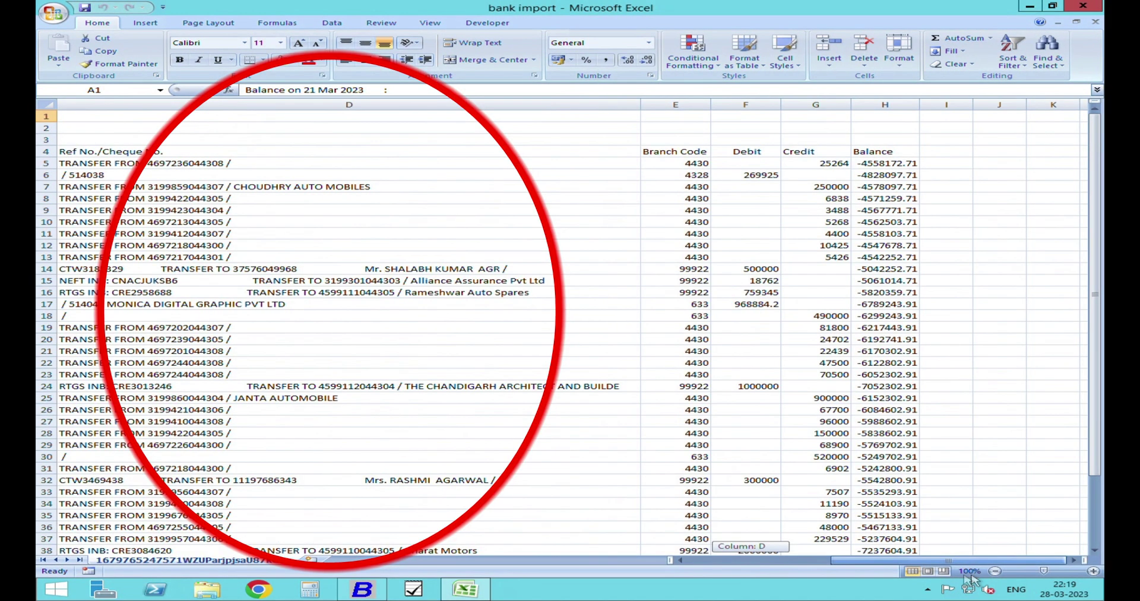
pyautogui.hotkey('alt', 'Tab')
pyautogui.write('D')
pyautogui.press('Return')
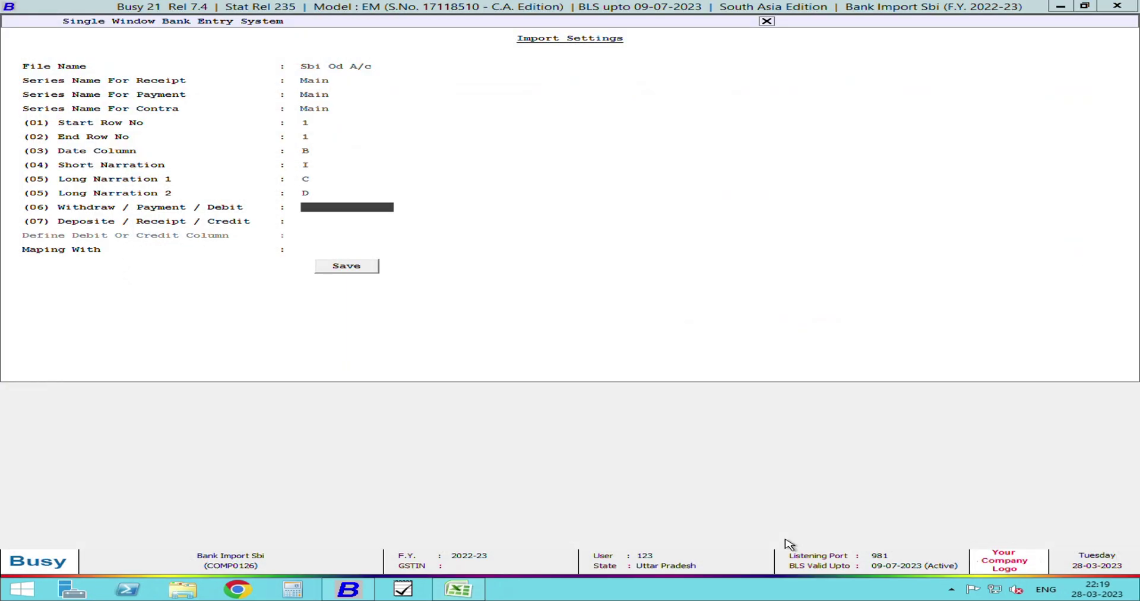
# - Map withdrawals to column F and deposits to column G
pyautogui.hotkey('alt', 'Tab')
pyautogui.moveTo(772, 562); pyautogui.dragTo(1000, 577)
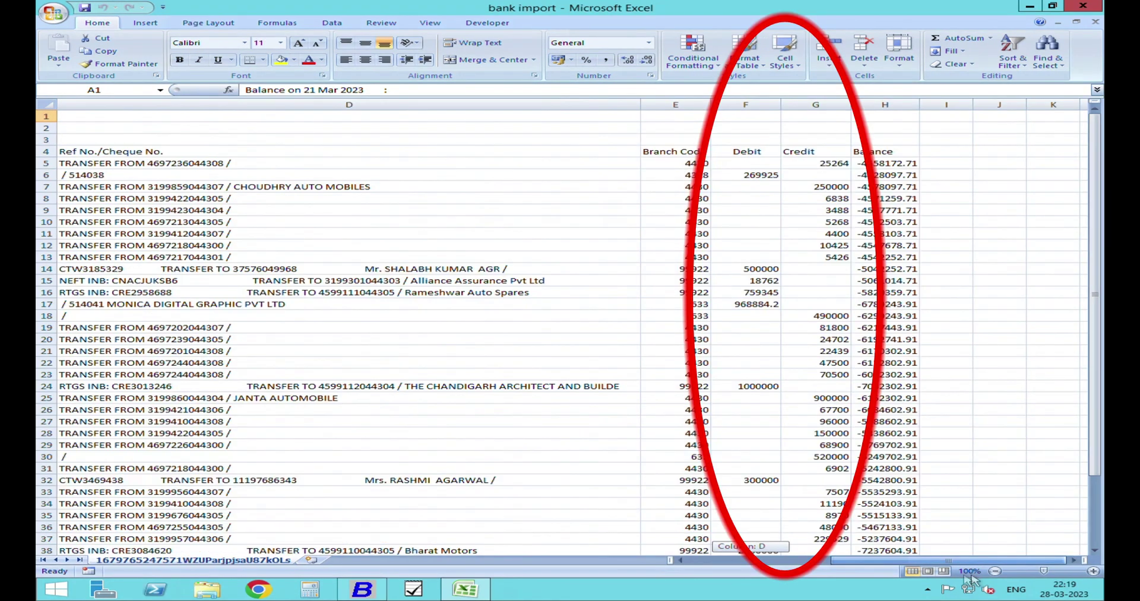
pyautogui.hotkey('alt', 'Tab')
pyautogui.write('f')
pyautogui.press('Return')
pyautogui.write('g')
pyautogui.press('Return')
pyautogui.hotkey('alt', 'Tab')
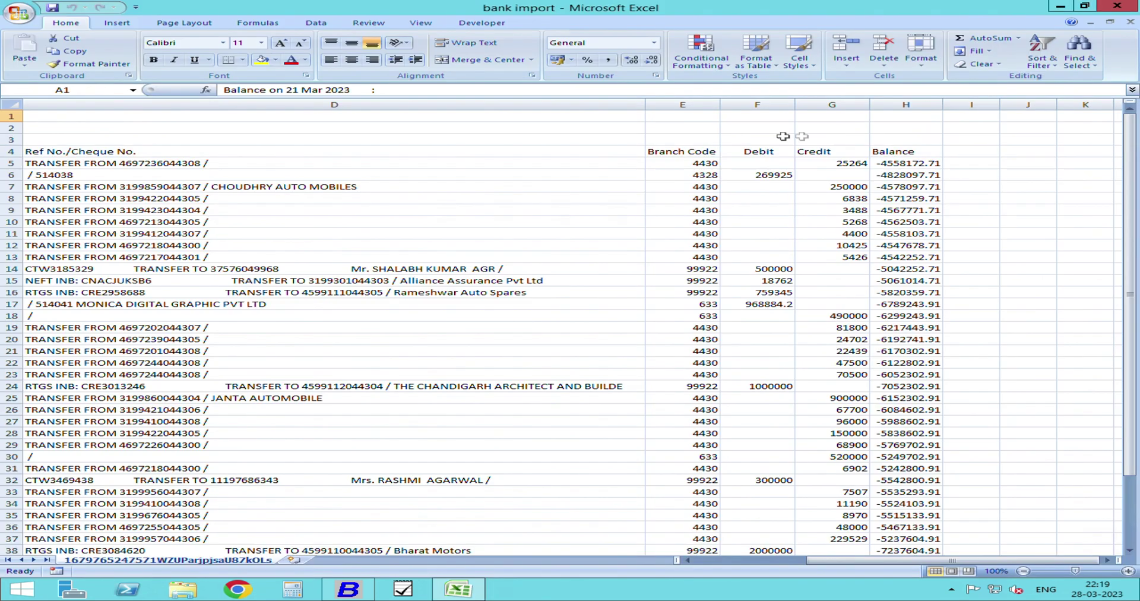
pyautogui.hotkey('alt', 'Tab')
# - Set Maping With to Long Narration 1 and save the import configuration
pyautogui.click(333, 252)
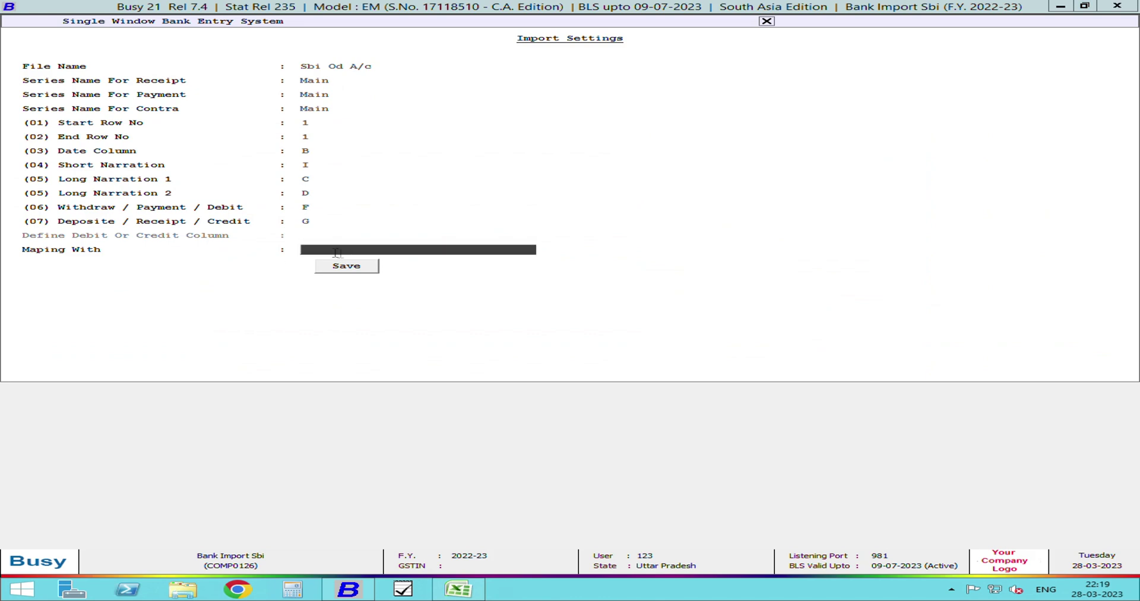
pyautogui.write('lon')
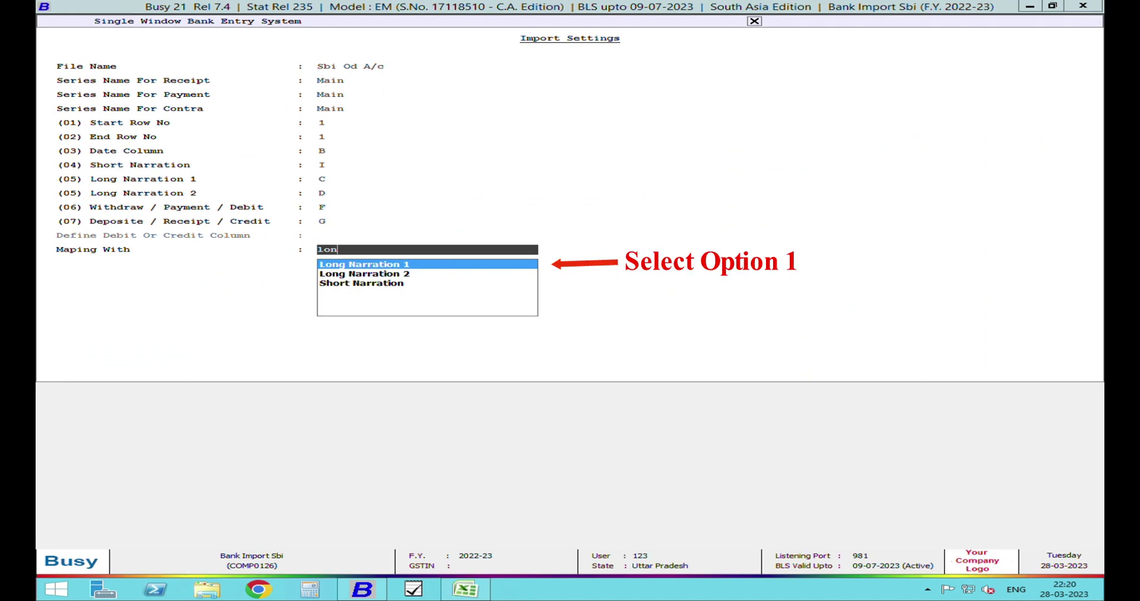
pyautogui.press('Return')
pyautogui.click(376, 272)
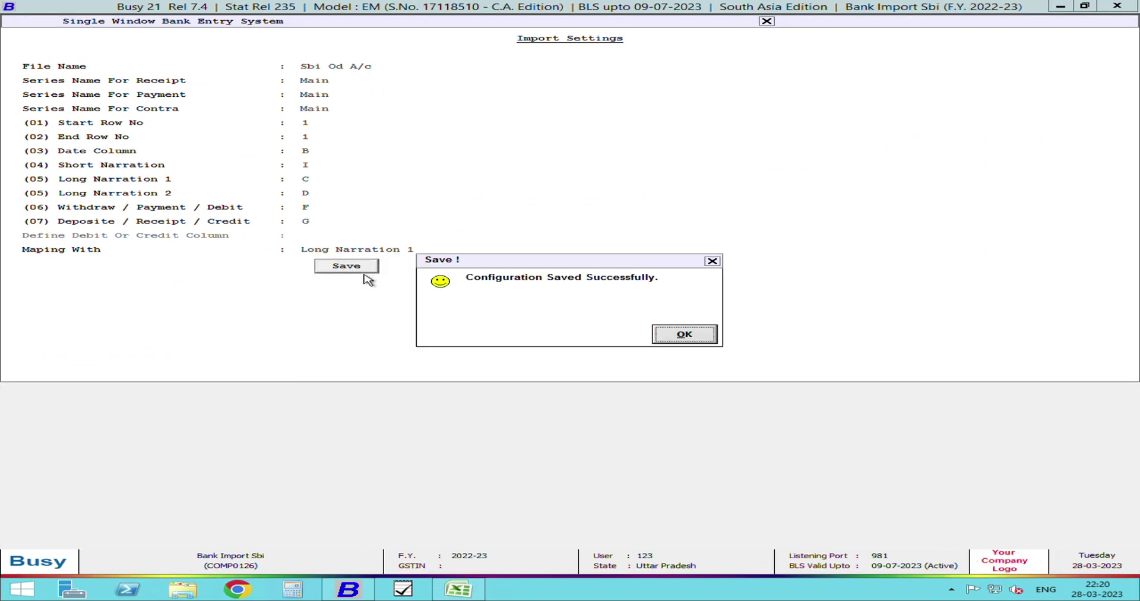
pyautogui.click(694, 341)
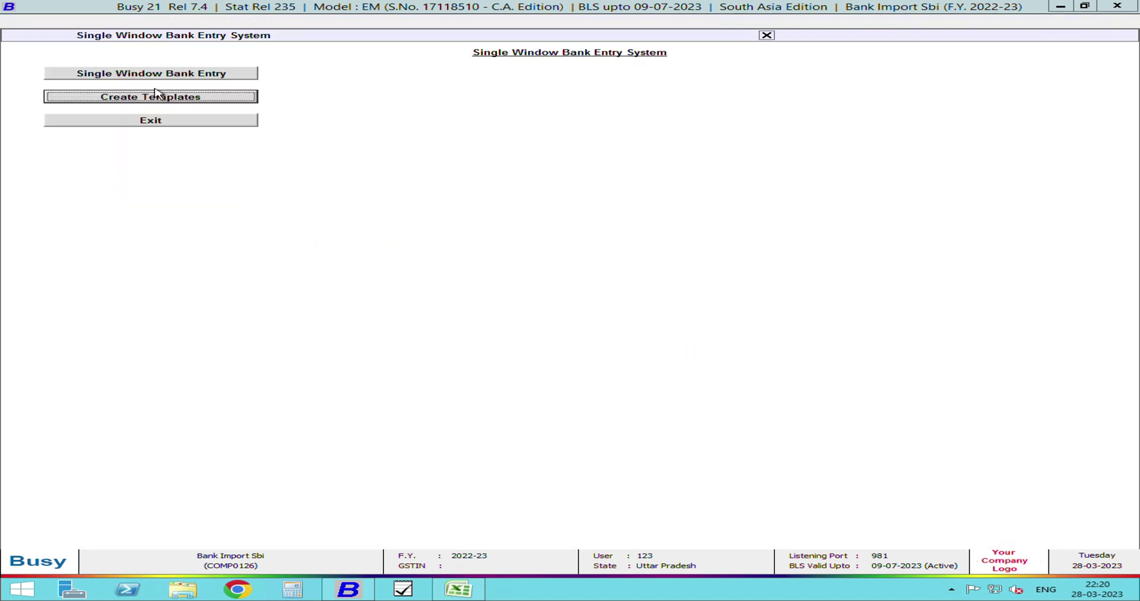
pyautogui.click(181, 80)
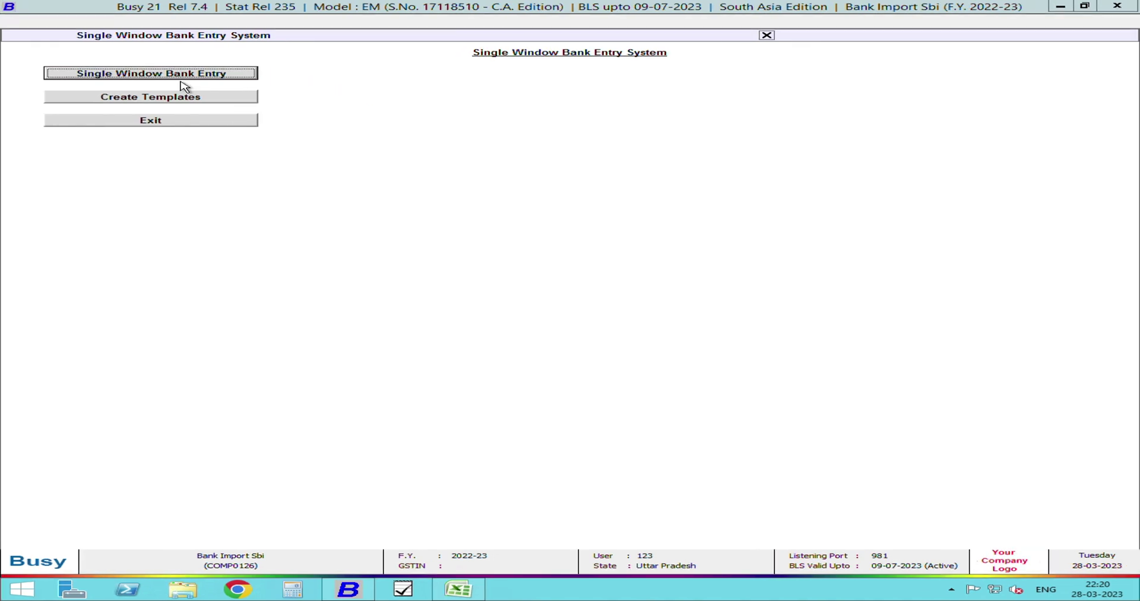
# - Load the bank import workbook for Sbi Od A/c with starting row 5 and ending row 44
pyautogui.click(181, 79)
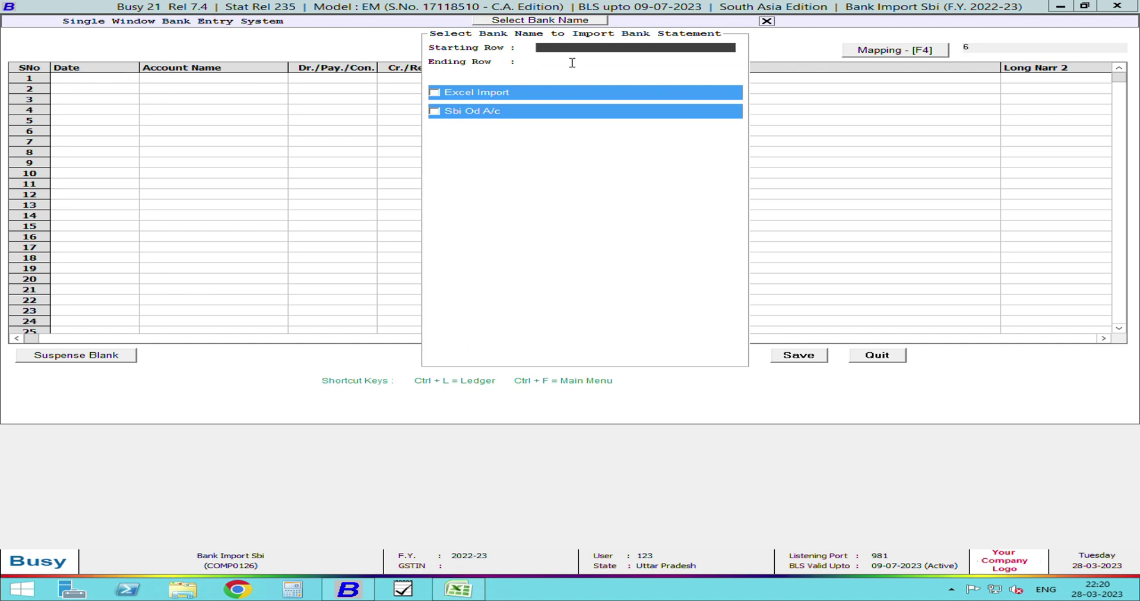
pyautogui.hotkey('alt', 'Tab')
pyautogui.moveTo(832, 559); pyautogui.dragTo(694, 565)
pyautogui.click(11, 164)
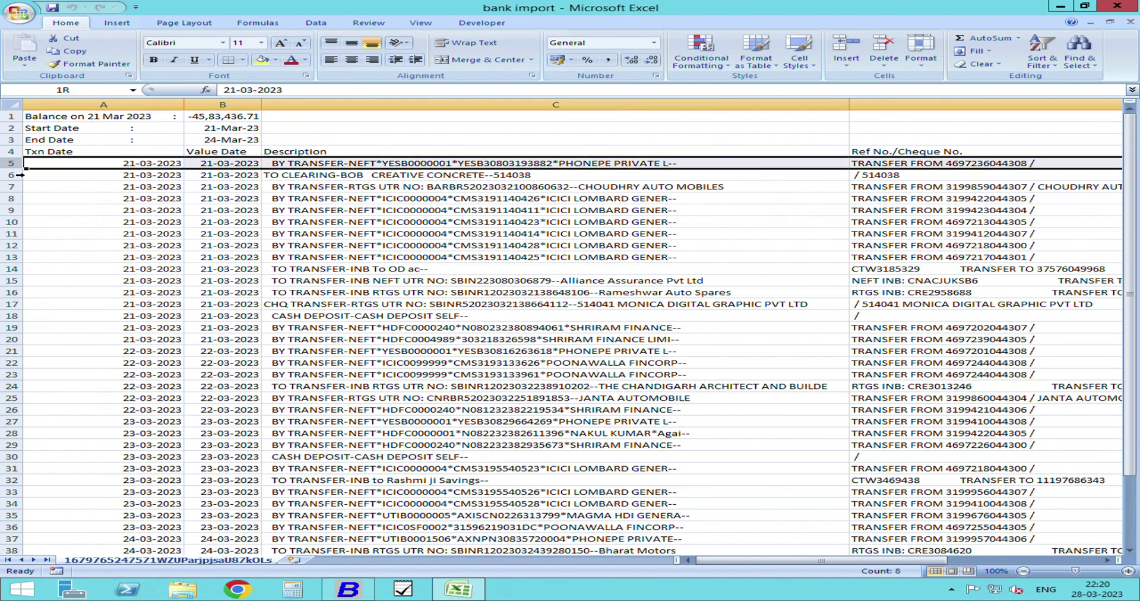
pyautogui.scroll(-5, 178, 294)
pyautogui.click(21, 446)
pyautogui.hotkey('alt', 'Tab')
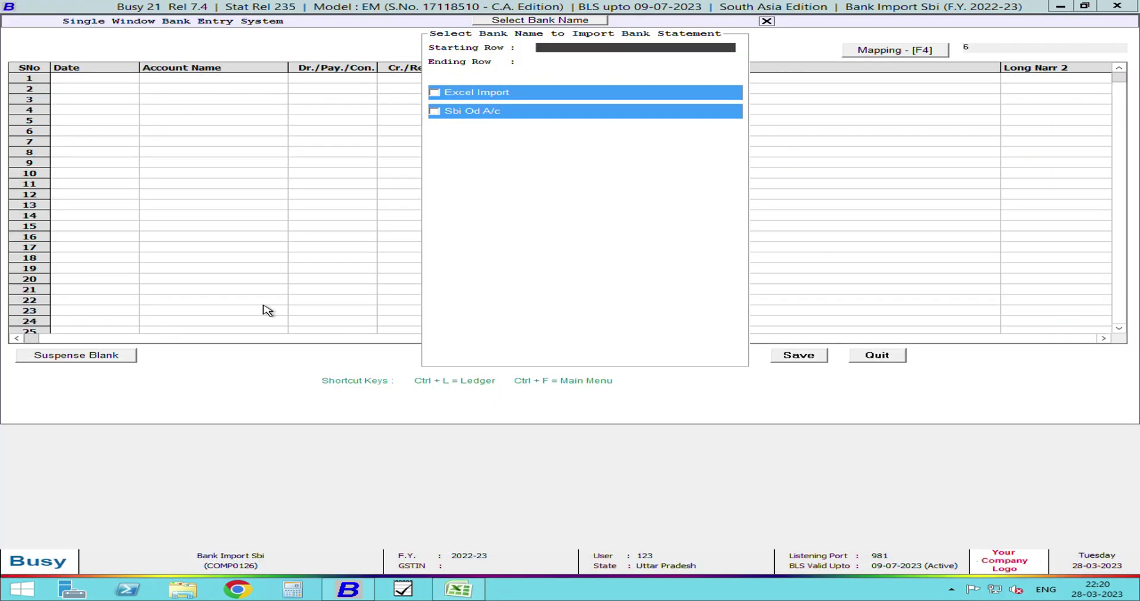
pyautogui.press('Return')
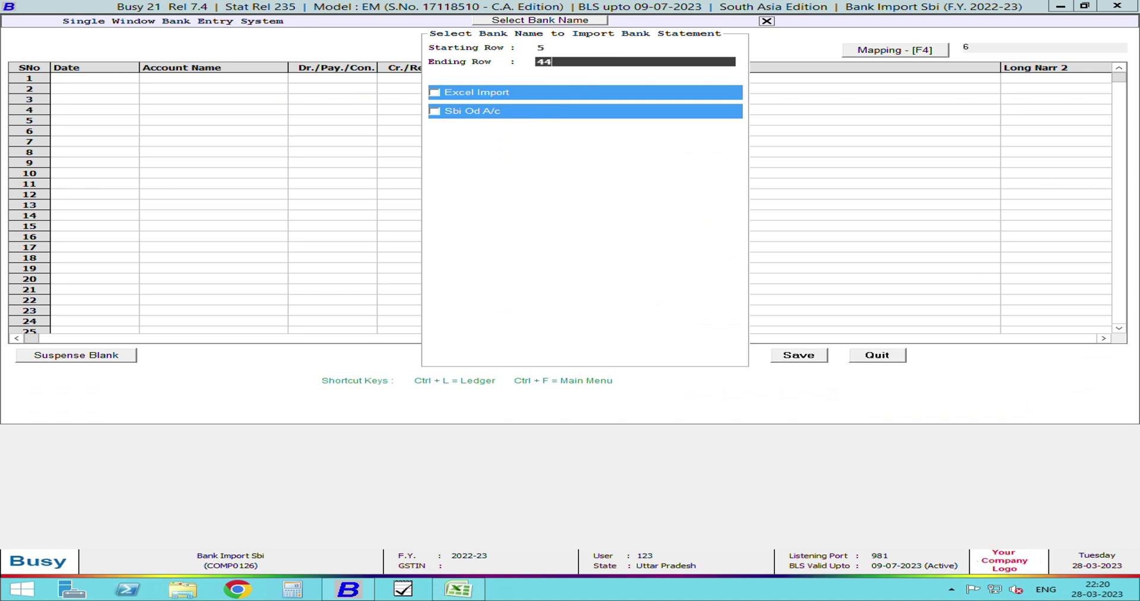
pyautogui.press('Return')
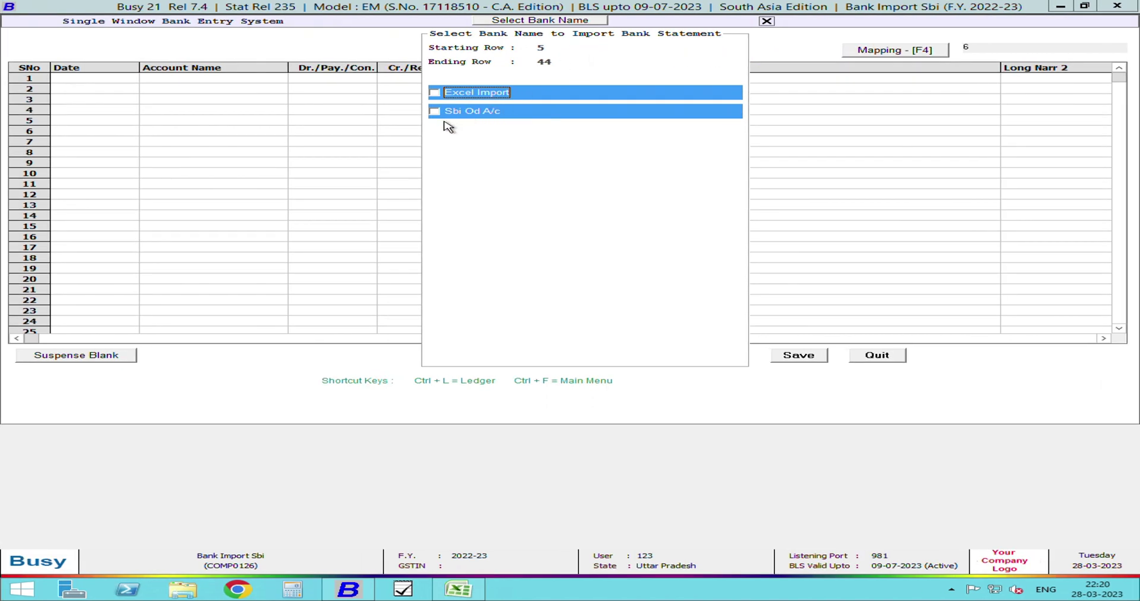
pyautogui.click(445, 121)
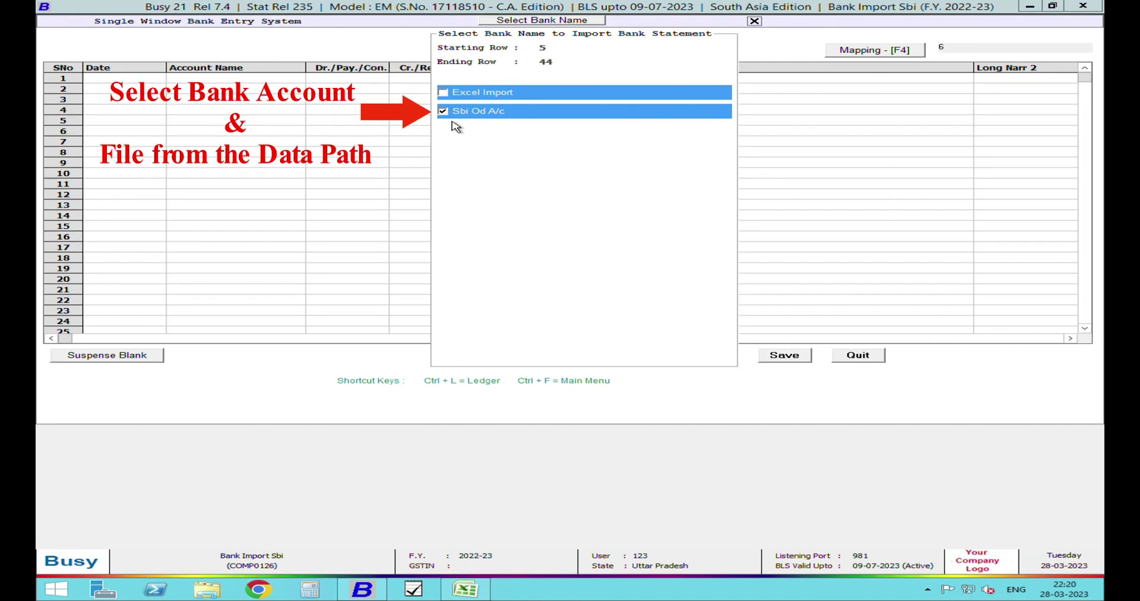
pyautogui.doubleClick(357, 103)
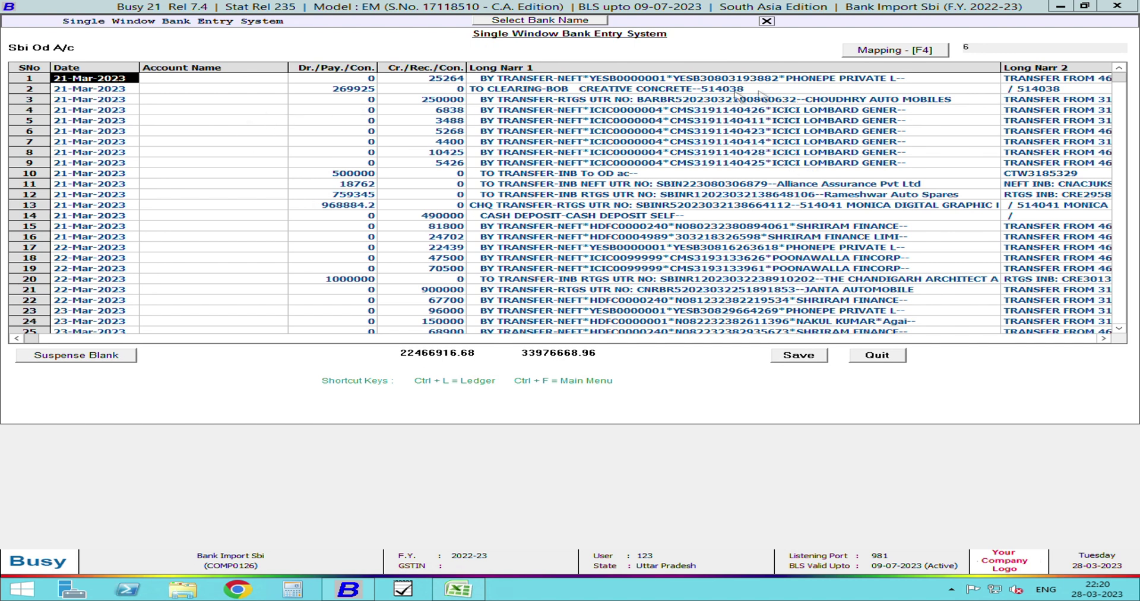
# - Create a new account named Icici Lombard under Sundry Debtors for row 4
pyautogui.click(238, 122)
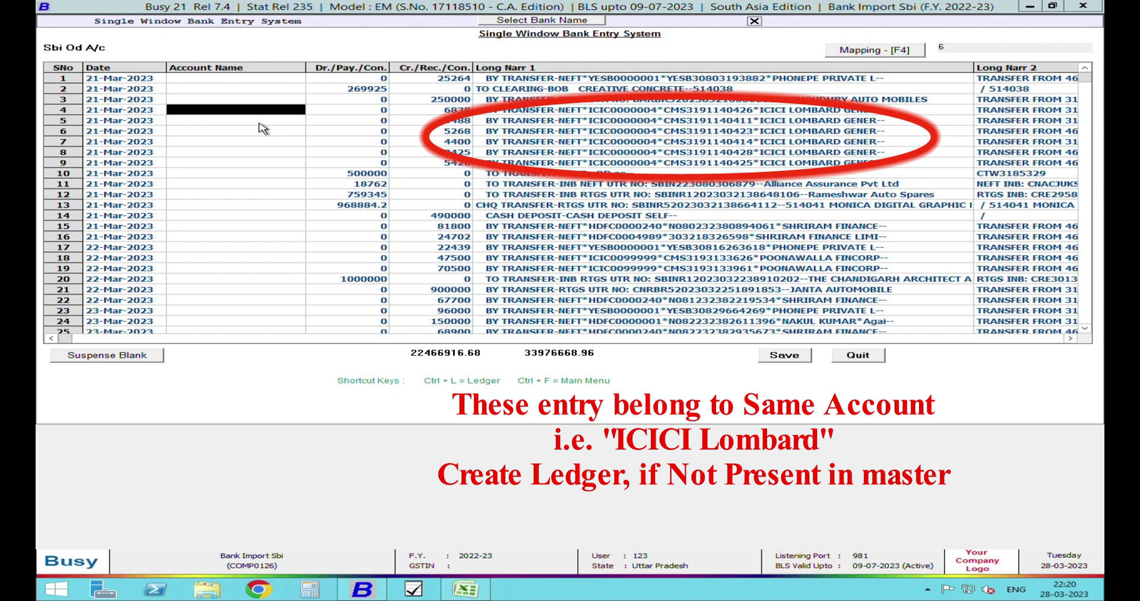
pyautogui.press('F3')
pyautogui.write('icici')
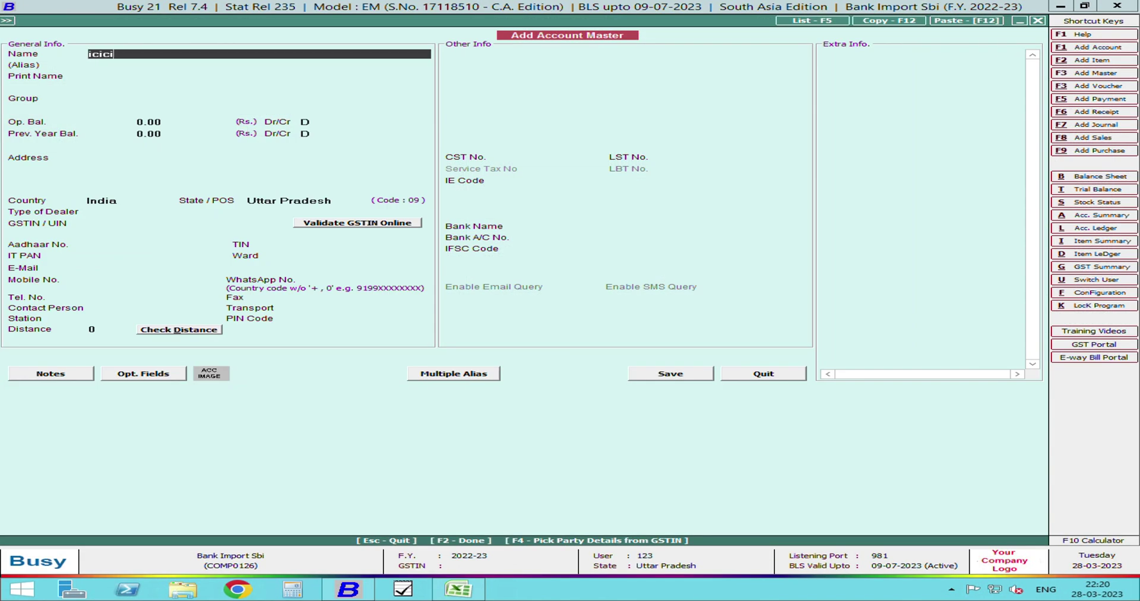
pyautogui.write(' lombard')
pyautogui.press('Return')
pyautogui.press('Return')
pyautogui.write('deb')
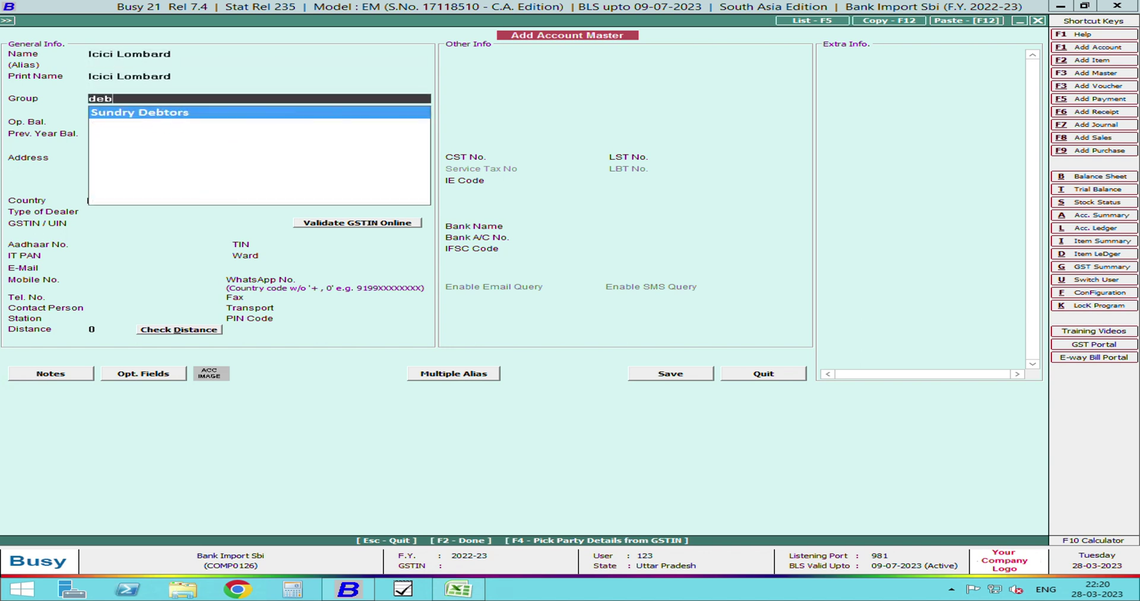
pyautogui.press('Return')
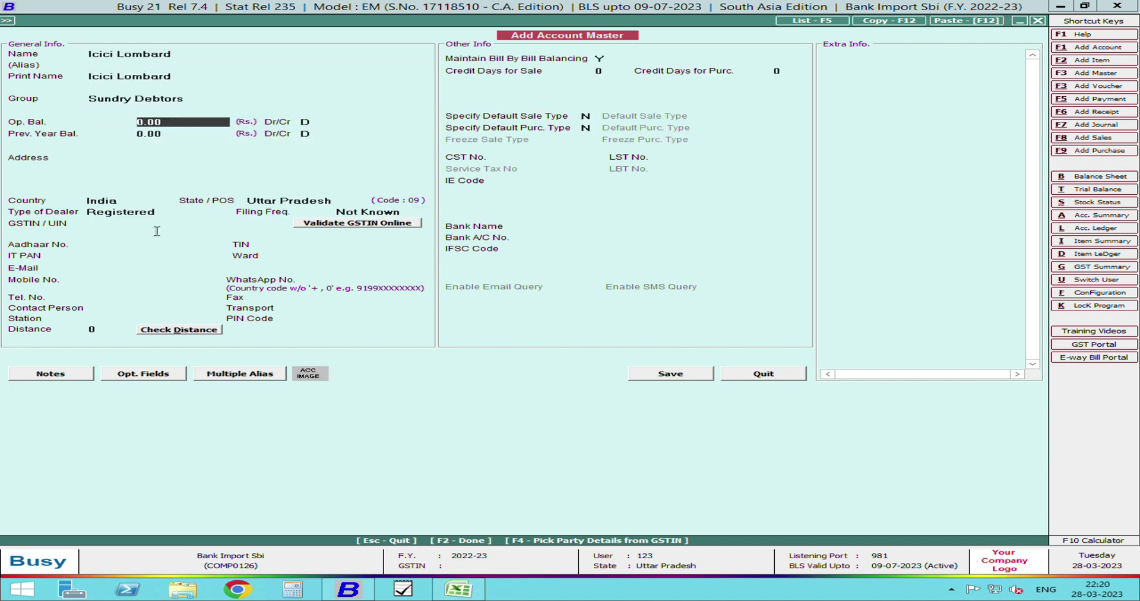
pyautogui.click(136, 213)
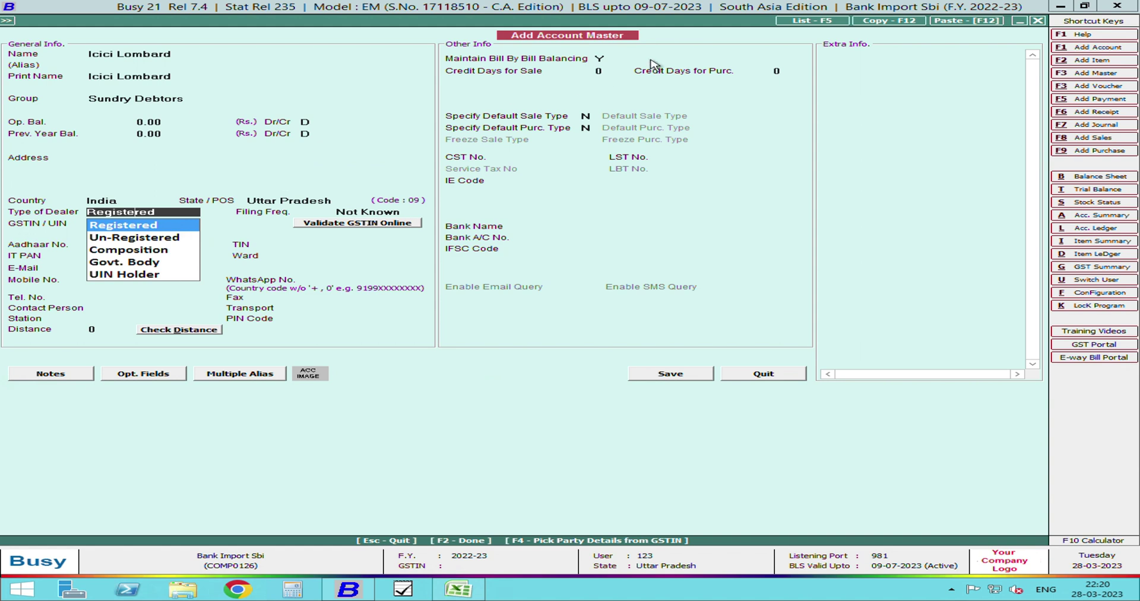
# - Set Bill By Bill Balancing to N, accept the GSTIN warning, and save the account
pyautogui.click(616, 61)
pyautogui.write('N')
pyautogui.press('F2')
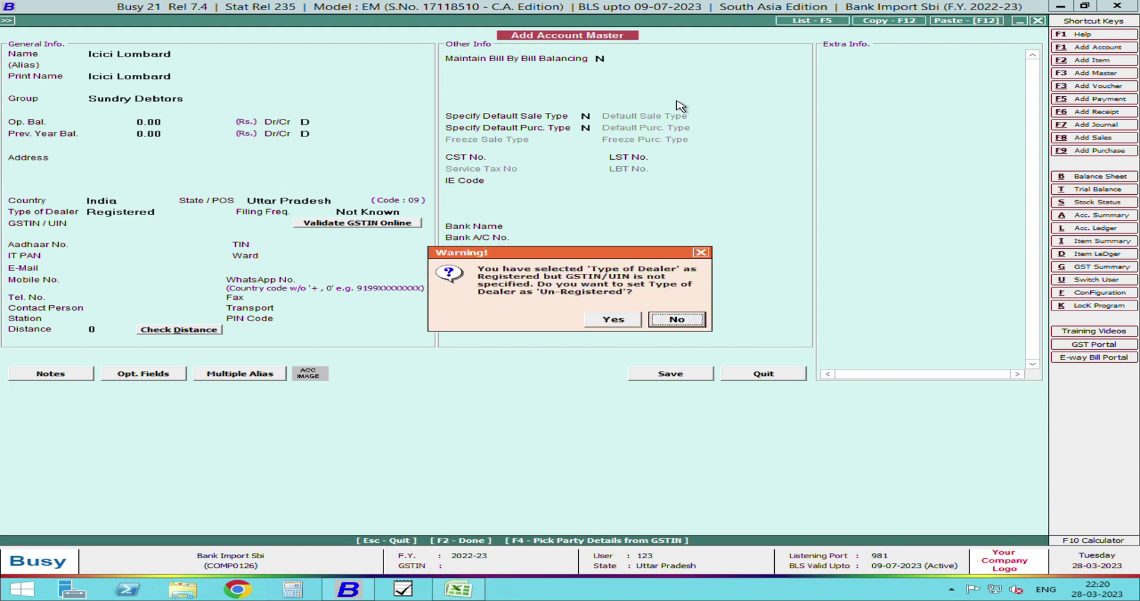
pyautogui.click(621, 325)
pyautogui.click(622, 325)
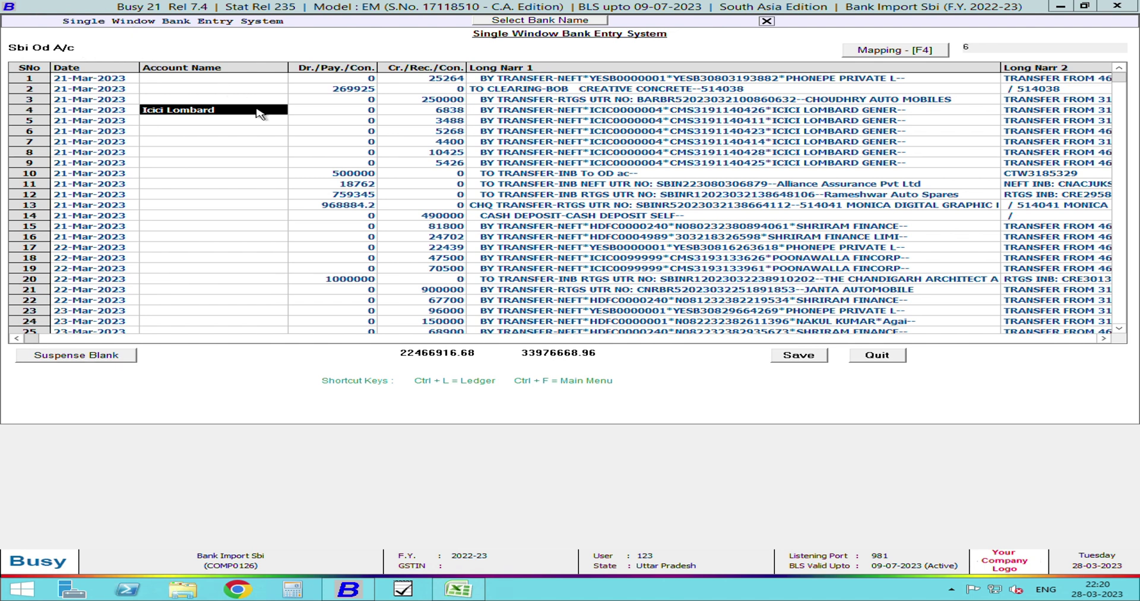
# - Map every Long Narration 1 entry containing 'ICICI LOMBA' to the Icici Lombard account
pyautogui.click(887, 51)
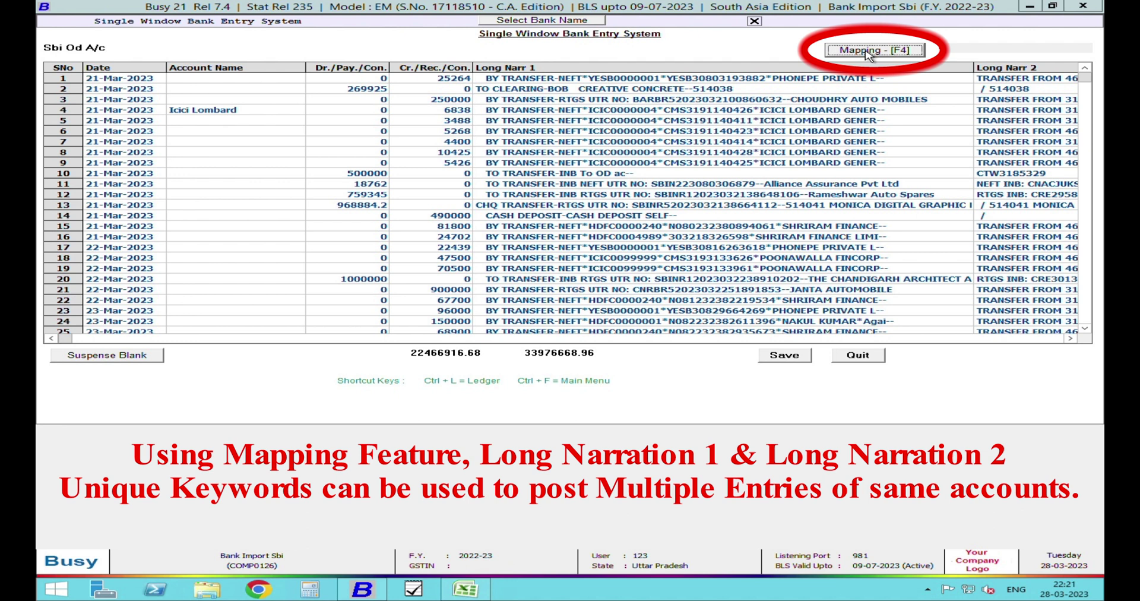
pyautogui.click(867, 51)
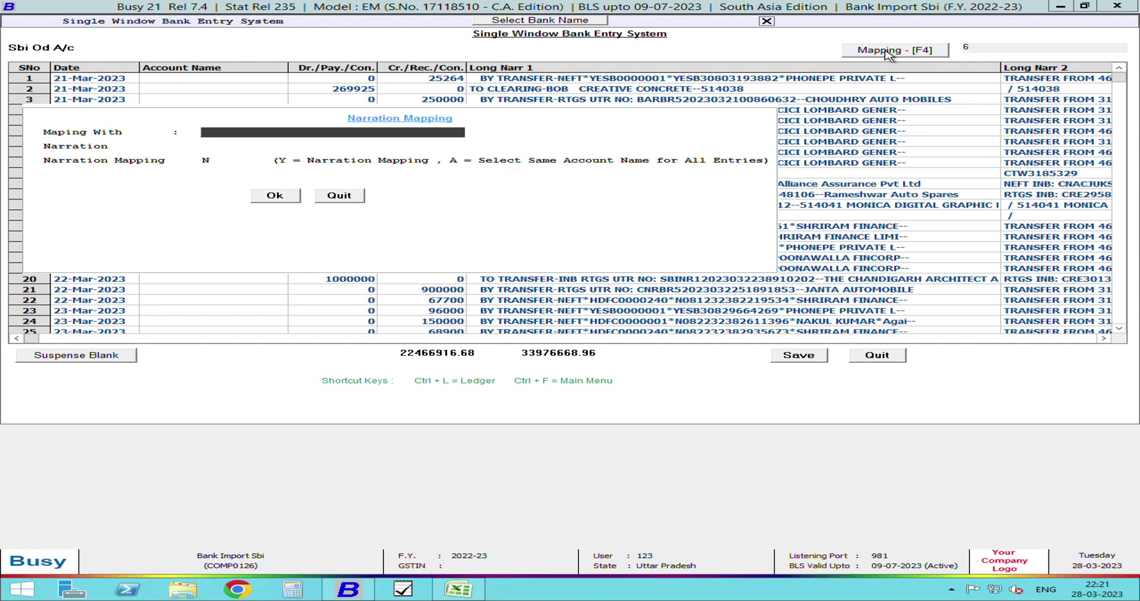
pyautogui.press('Return')
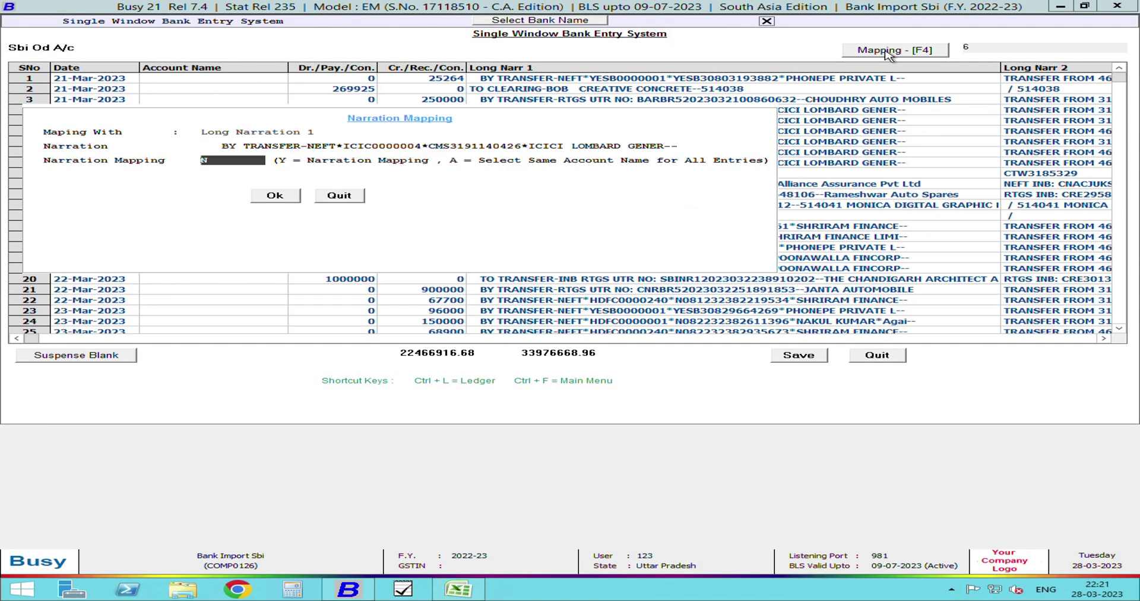
pyautogui.write('y')
pyautogui.press('Return')
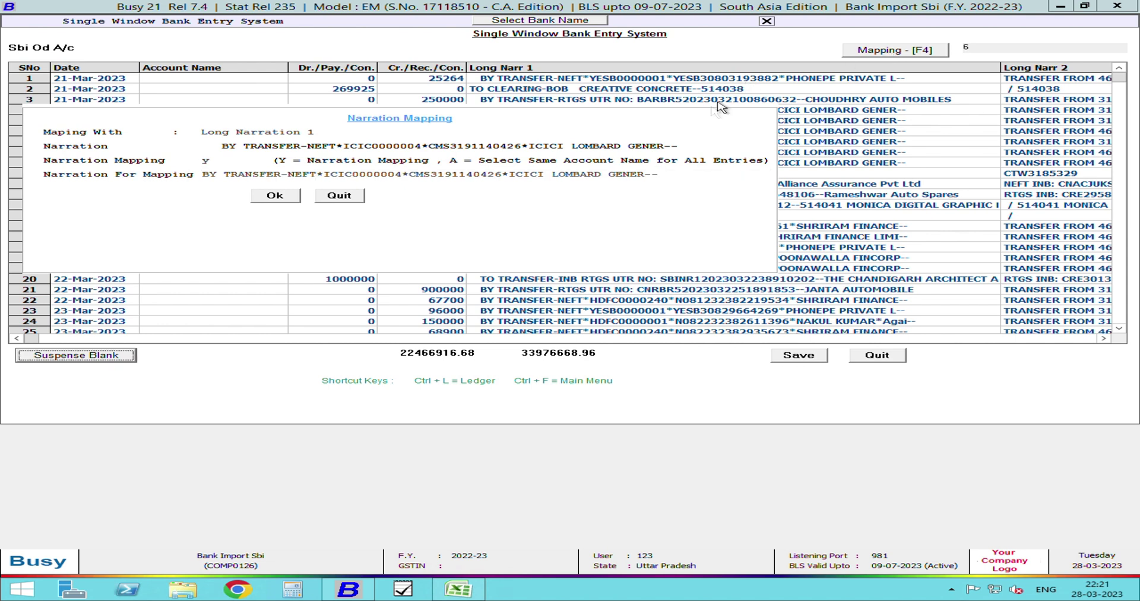
pyautogui.click(686, 182)
pyautogui.press('BackSpace')
pyautogui.press('BackSpace')
pyautogui.press('BackSpace')
pyautogui.press('BackSpace')
pyautogui.press('BackSpace')
pyautogui.press('BackSpace')
pyautogui.press('BackSpace')
pyautogui.press('BackSpace')
pyautogui.press('BackSpace')
pyautogui.press('BackSpace')
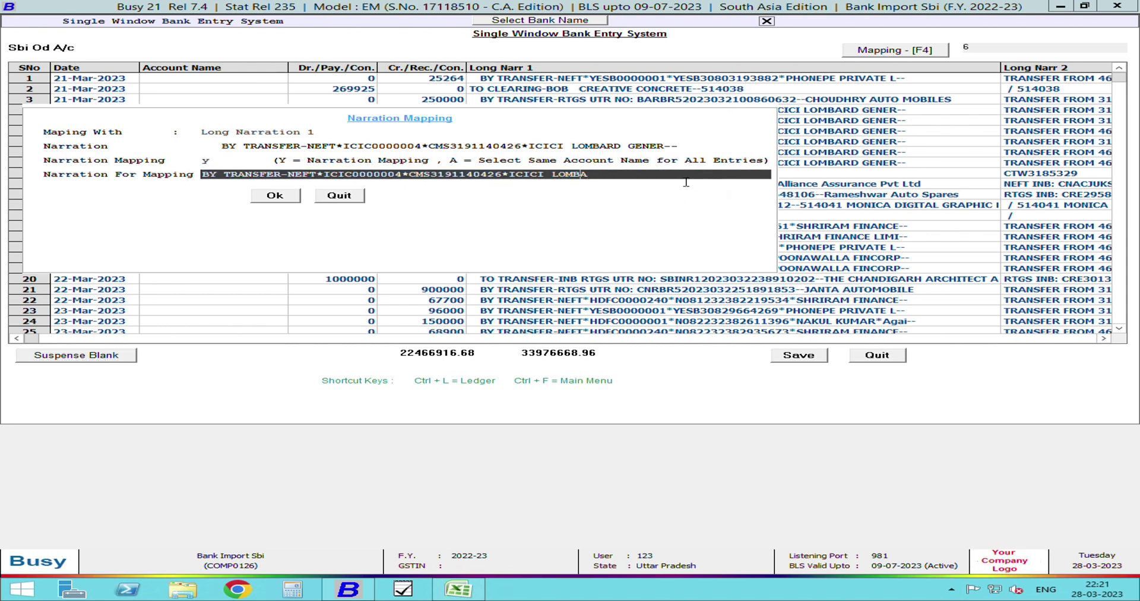
pyautogui.press('BackSpace')
pyautogui.press('BackSpace')
pyautogui.press('BackSpace')
pyautogui.press('BackSpace')
pyautogui.press('BackSpace')
pyautogui.press('BackSpace')
pyautogui.press('BackSpace')
pyautogui.press('BackSpace')
pyautogui.press('BackSpace')
pyautogui.press('BackSpace')
pyautogui.press('BackSpace')
pyautogui.press('BackSpace')
pyautogui.press('BackSpace')
pyautogui.press('BackSpace')
pyautogui.press('BackSpace')
pyautogui.press('BackSpace')
pyautogui.press('BackSpace')
pyautogui.press('BackSpace')
pyautogui.press('BackSpace')
pyautogui.press('BackSpace')
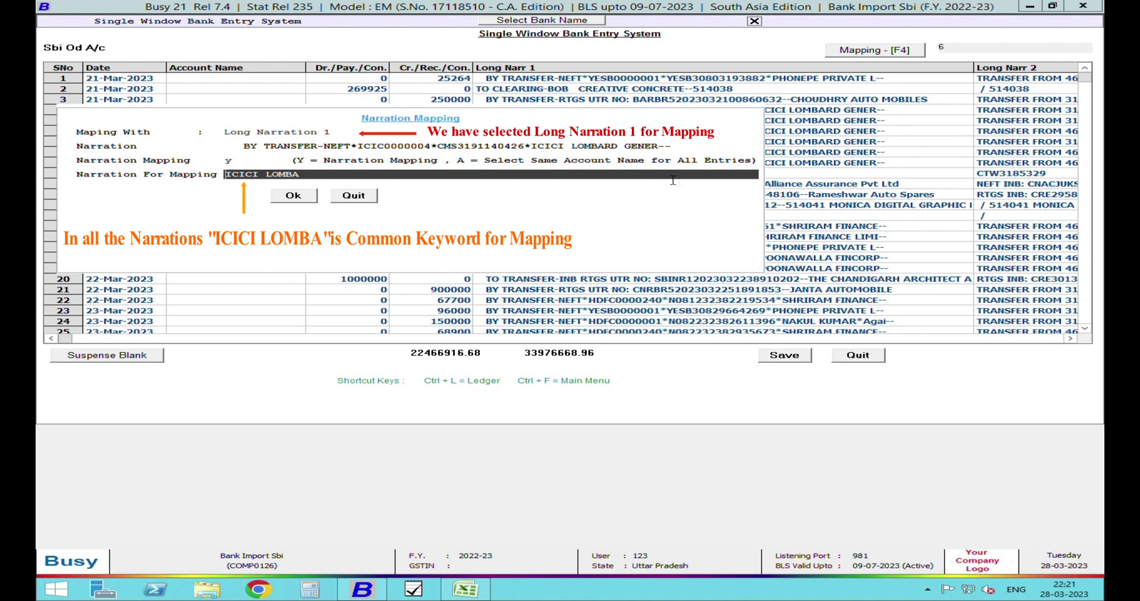
pyautogui.click(306, 198)
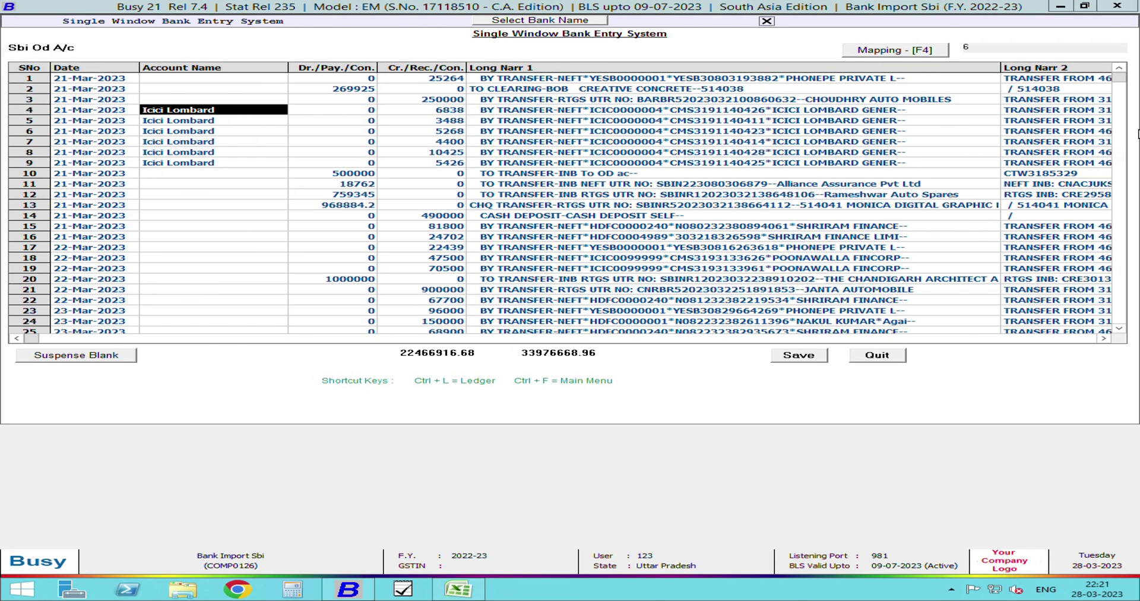
pyautogui.moveTo(1119, 77); pyautogui.dragTo(1119, 116)
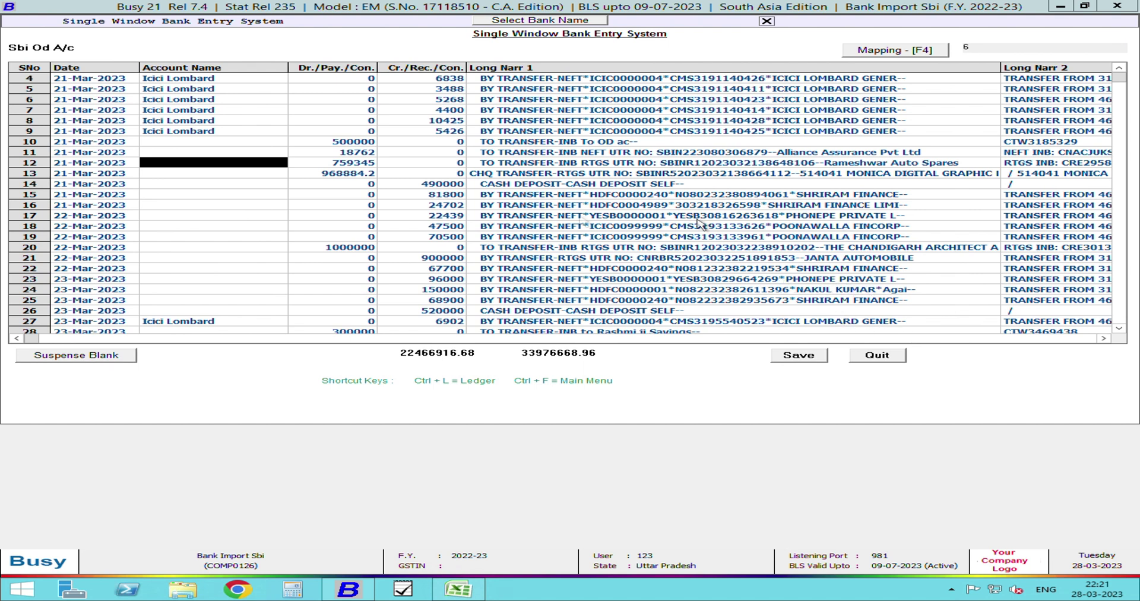
# - Create a 'Phone Pay' account under Current Assets for row 17
pyautogui.click(272, 219)
pyautogui.press('F3')
pyautogui.write('phone pay')
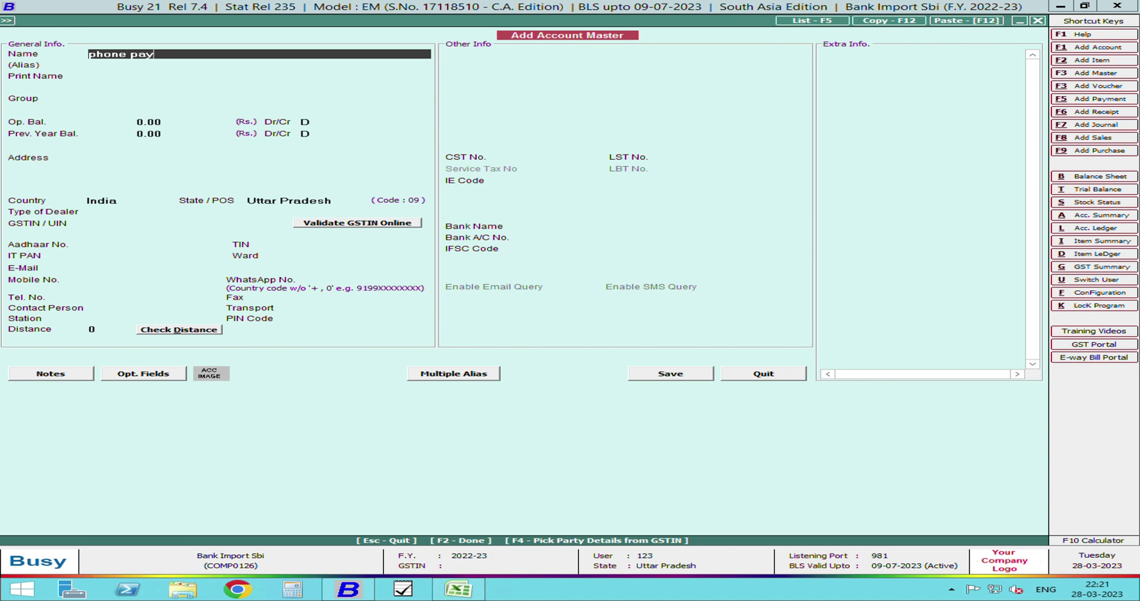
pyautogui.press('Return')
pyautogui.press('Return')
pyautogui.press('Return')
pyautogui.write('cu')
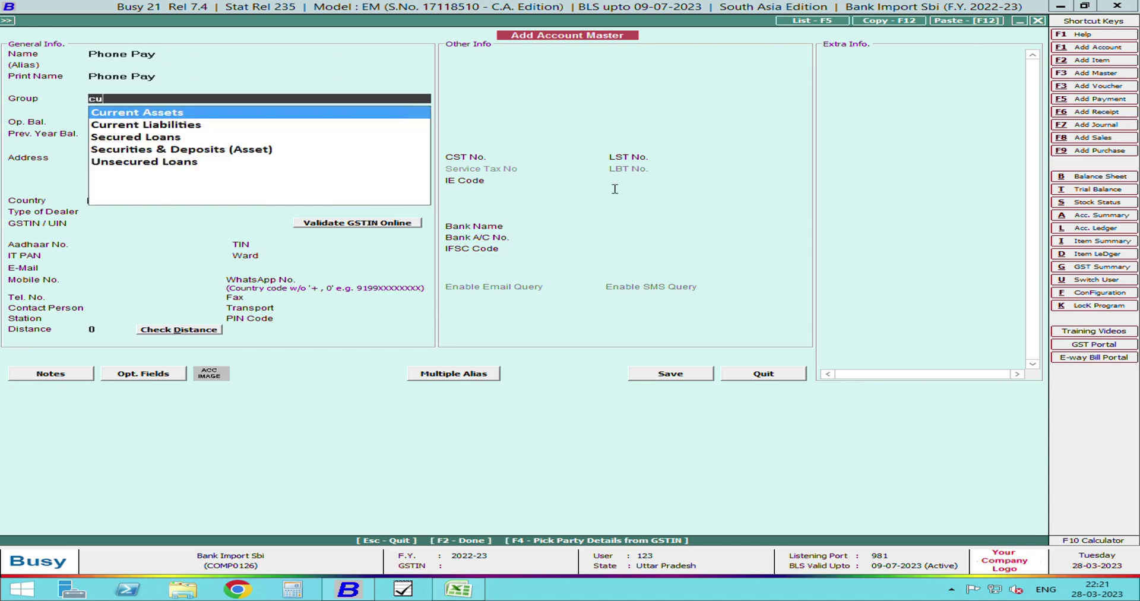
pyautogui.press('Return')
pyautogui.press('F2')
pyautogui.press('Return')
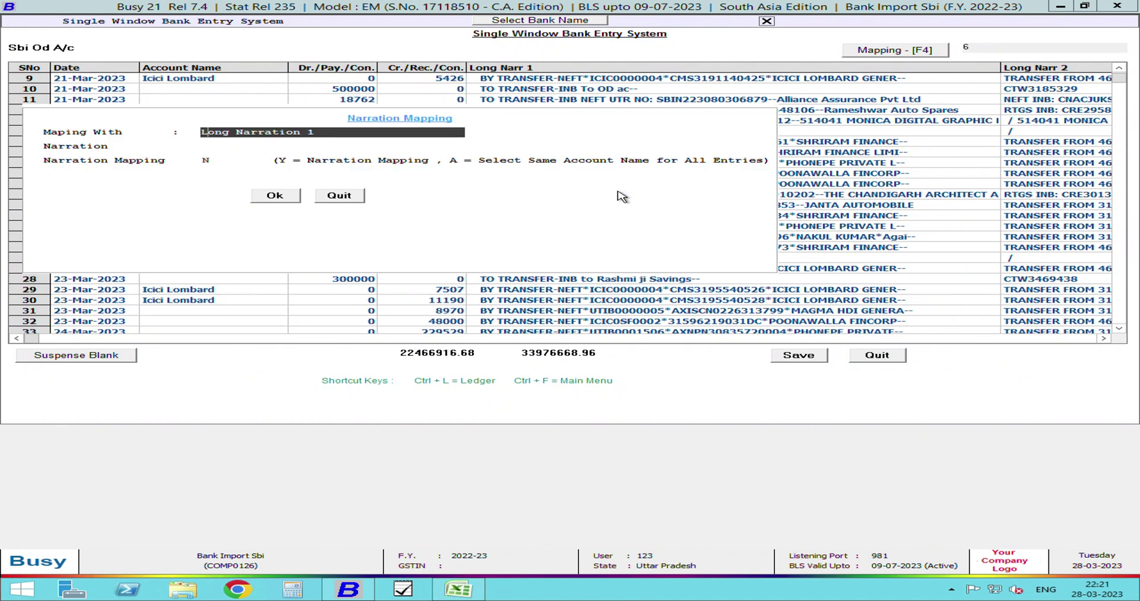
# - Map Long Narration 1 entries containing 'PHONEPE PRIVATE L-' to Phone Pay
pyautogui.press('Return')
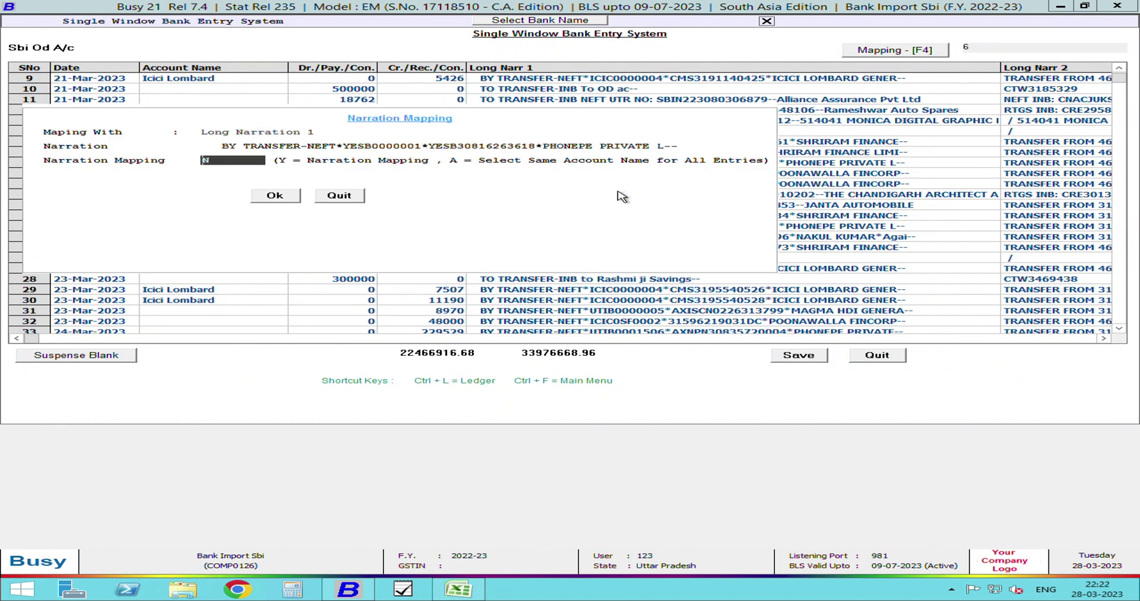
pyautogui.write('y')
pyautogui.press('Return')
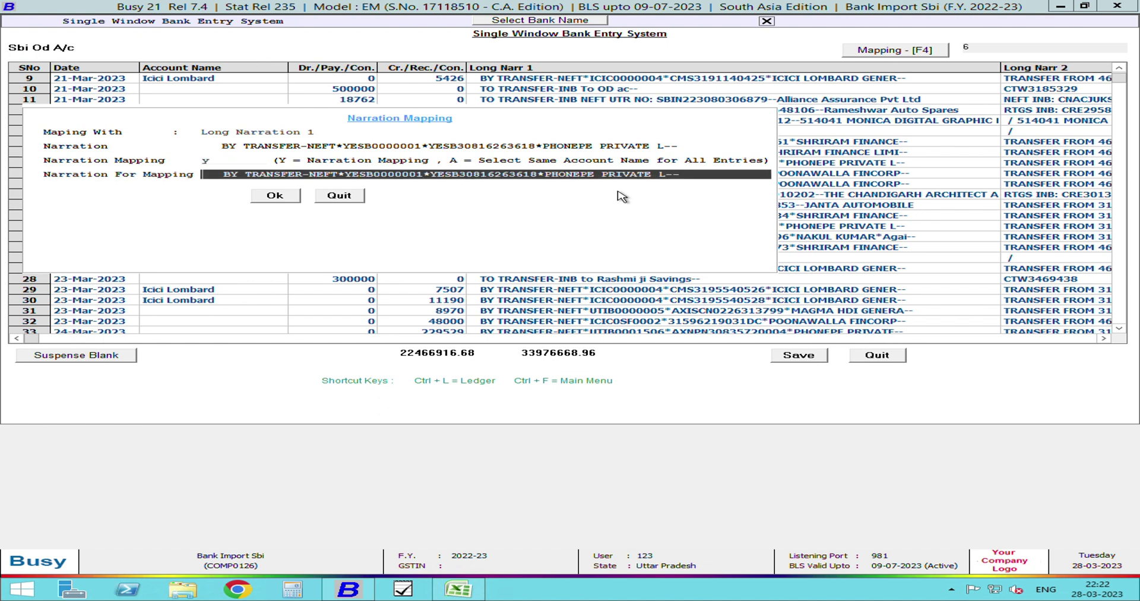
pyautogui.press('BackSpace')
pyautogui.press('BackSpace')
pyautogui.press('BackSpace')
pyautogui.press('BackSpace')
pyautogui.press('BackSpace')
pyautogui.press('BackSpace')
pyautogui.press('BackSpace')
pyautogui.press('BackSpace')
pyautogui.press('BackSpace')
pyautogui.press('BackSpace')
pyautogui.press('BackSpace')
pyautogui.press('BackSpace')
pyautogui.press('BackSpace')
pyautogui.press('BackSpace')
pyautogui.press('BackSpace')
pyautogui.press('BackSpace')
pyautogui.press('BackSpace')
pyautogui.press('BackSpace')
pyautogui.press('BackSpace')
pyautogui.press('BackSpace')
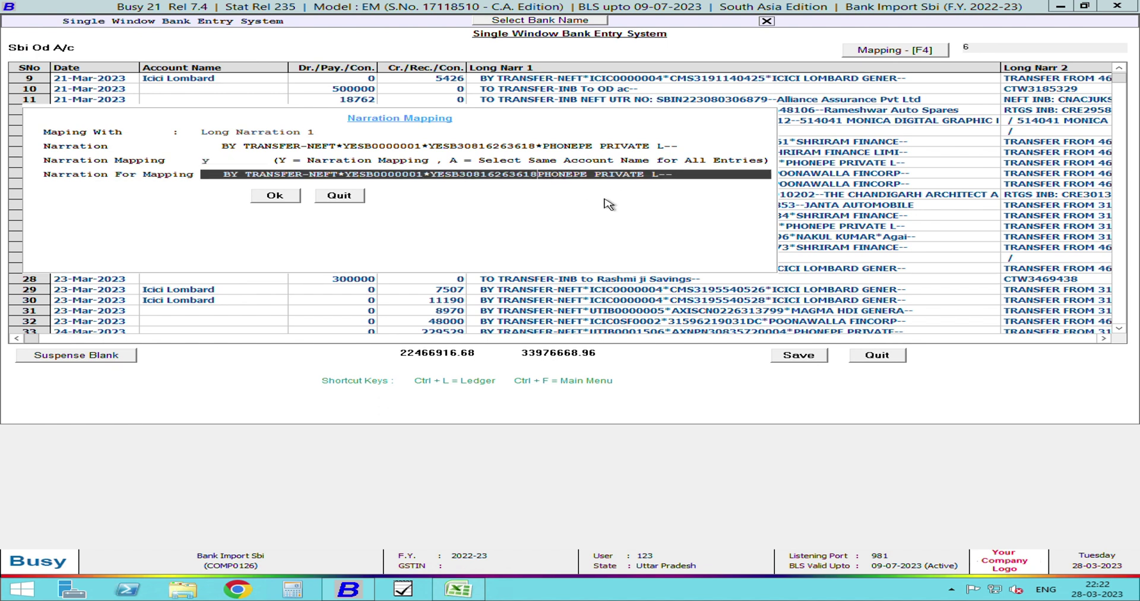
pyautogui.press('BackSpace')
pyautogui.press('BackSpace')
pyautogui.press('BackSpace')
pyautogui.press('BackSpace')
pyautogui.press('BackSpace')
pyautogui.press('BackSpace')
pyautogui.press('BackSpace')
pyautogui.press('BackSpace')
pyautogui.press('BackSpace')
pyautogui.press('BackSpace')
pyautogui.press('BackSpace')
pyautogui.press('BackSpace')
pyautogui.press('BackSpace')
pyautogui.press('BackSpace')
pyautogui.press('BackSpace')
pyautogui.press('BackSpace')
pyautogui.press('BackSpace')
pyautogui.press('BackSpace')
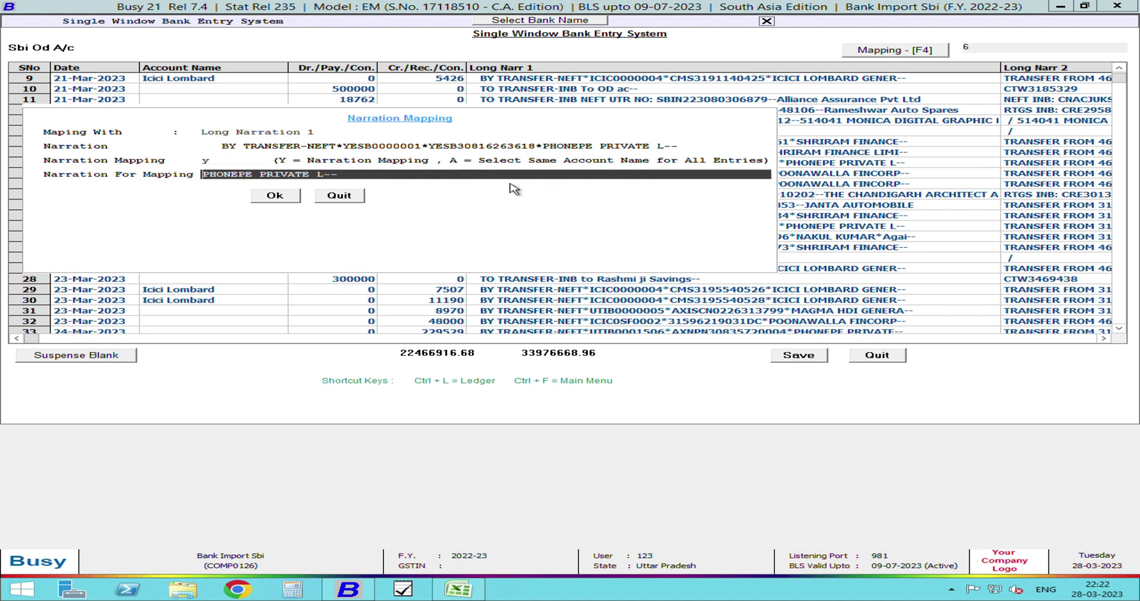
pyautogui.click(458, 175)
pyautogui.press('BackSpace')
pyautogui.click(287, 198)
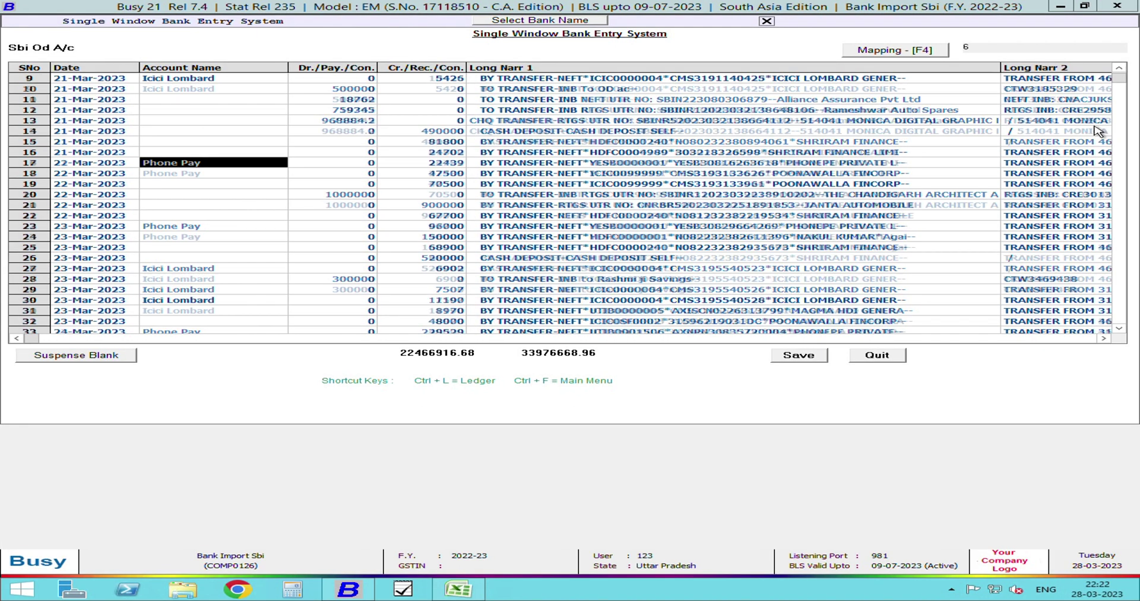
# - Set row 14's account to Cash
pyautogui.scroll(3, 1066, 131)
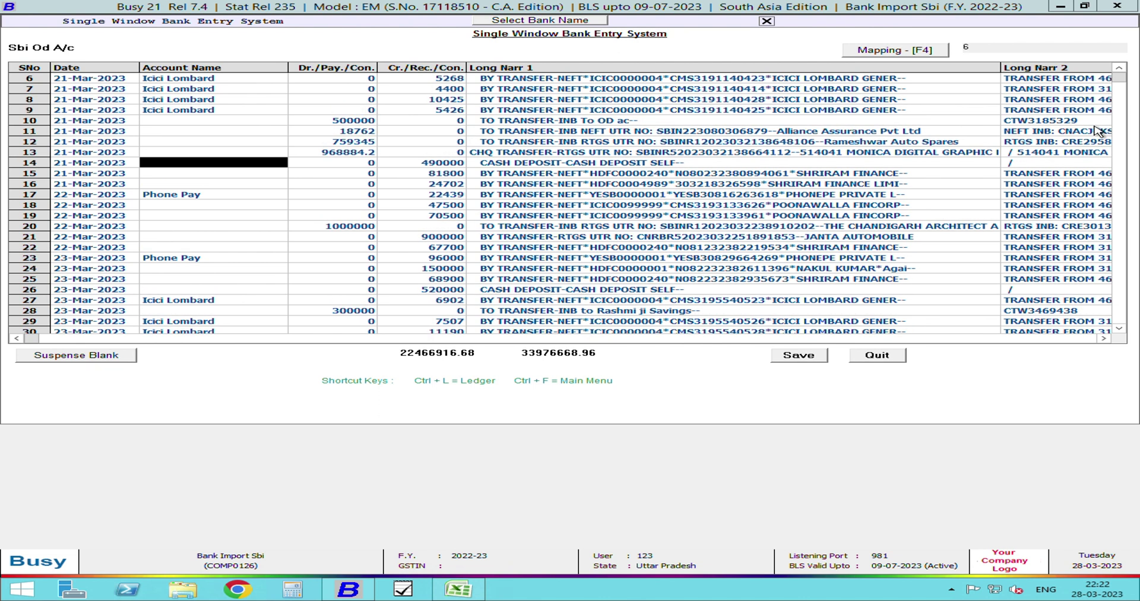
pyautogui.write('cas')
pyautogui.press('Return')
pyautogui.press('Return')
# - Map every Long Narration 1 entry containing 'CASH DEPOSIT' to the Cash account
pyautogui.press('Return')
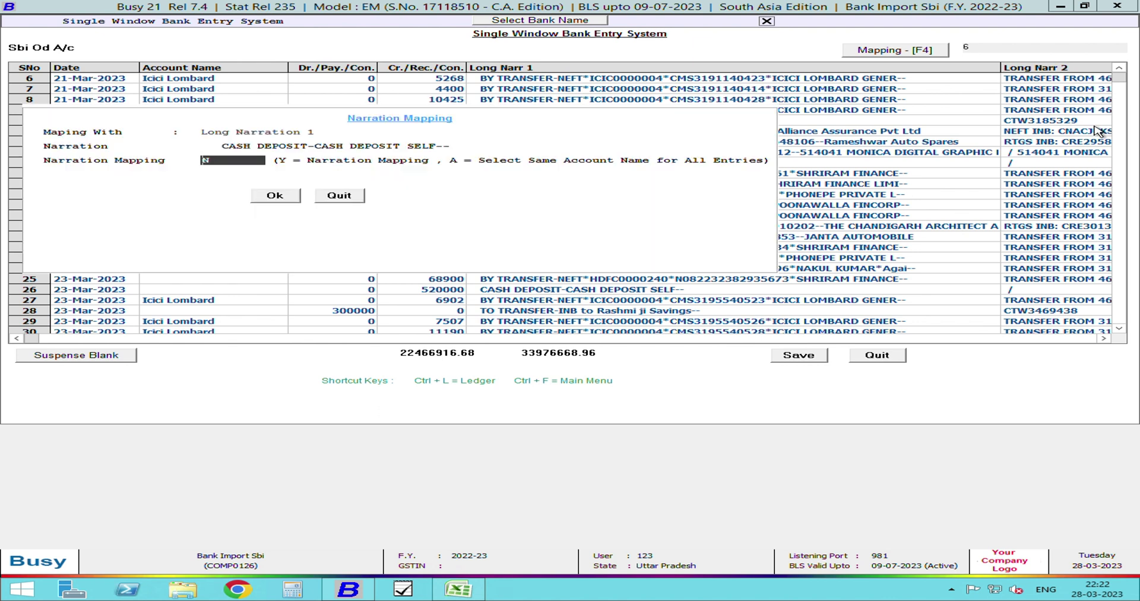
pyautogui.write('y')
pyautogui.press('Return')
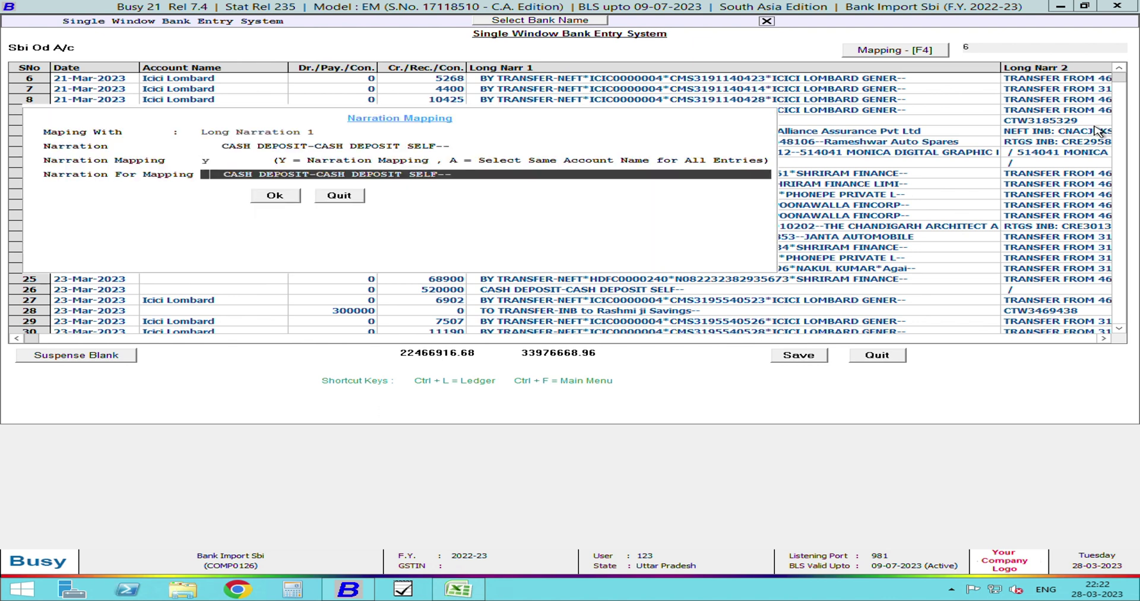
pyautogui.press('BackSpace')
pyautogui.press('BackSpace')
pyautogui.press('BackSpace')
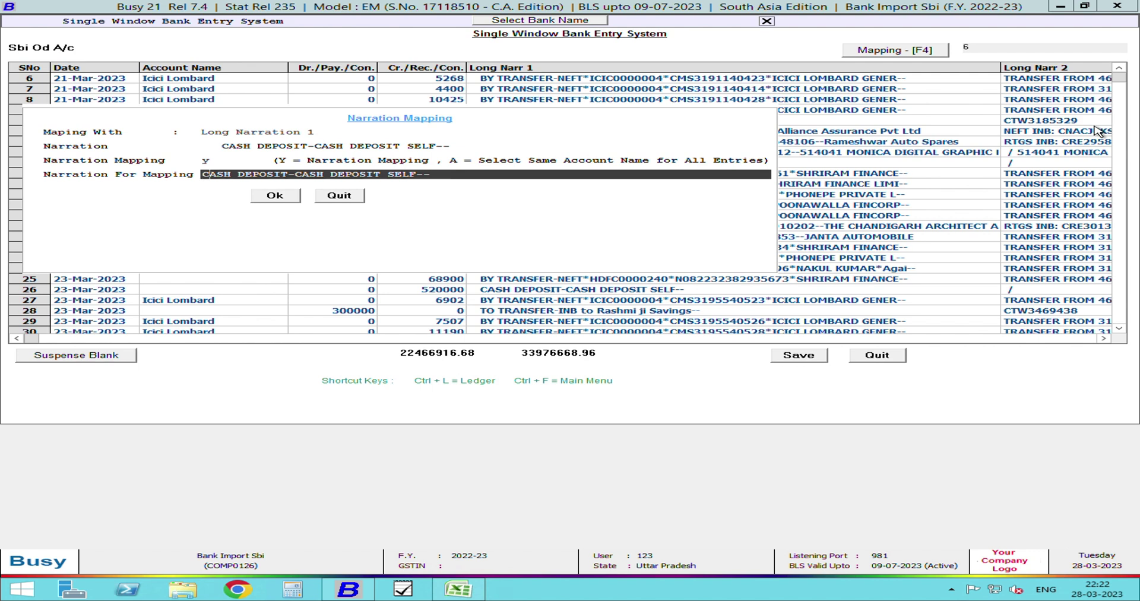
pyautogui.press('BackSpace')
pyautogui.press('BackSpace')
pyautogui.press('BackSpace')
pyautogui.press('BackSpace')
pyautogui.press('BackSpace')
pyautogui.press('BackSpace')
pyautogui.press('BackSpace')
pyautogui.press('BackSpace')
pyautogui.press('BackSpace')
pyautogui.press('BackSpace')
pyautogui.press('BackSpace')
pyautogui.press('BackSpace')
pyautogui.press('BackSpace')
pyautogui.press('BackSpace')
pyautogui.press('BackSpace')
pyautogui.press('BackSpace')
pyautogui.press('BackSpace')
pyautogui.press('BackSpace')
pyautogui.press('BackSpace')
pyautogui.press('BackSpace')
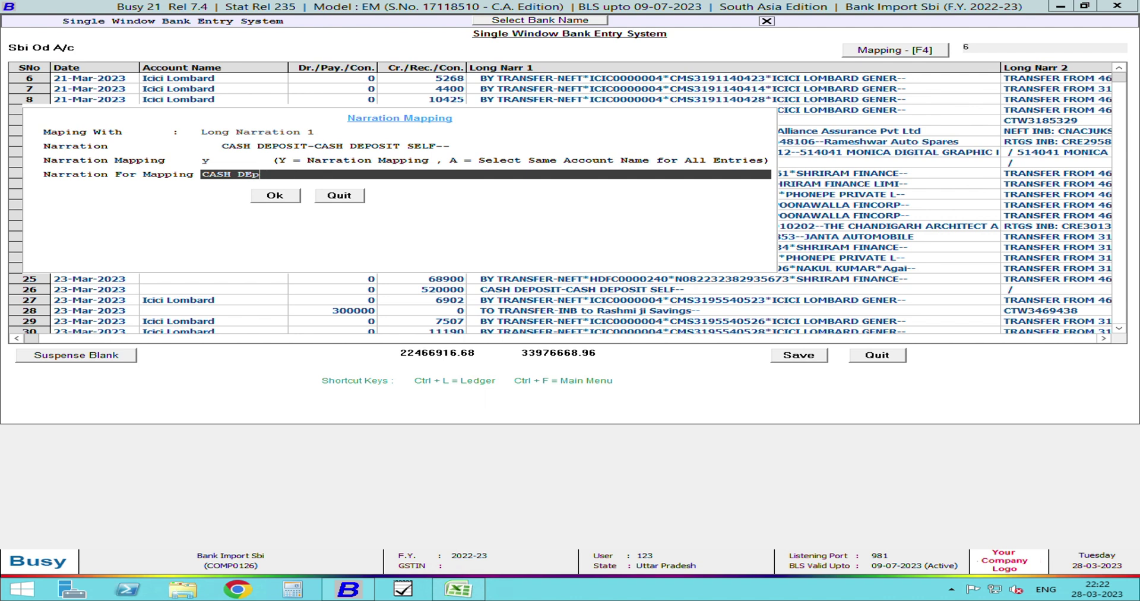
pyautogui.write('POSIT')
pyautogui.press('Return')
pyautogui.press('Down')
pyautogui.press('Down')
pyautogui.press('Down')
pyautogui.press('Down')
pyautogui.press('Down')
pyautogui.press('Down')
pyautogui.press('Down')
pyautogui.press('Down')
pyautogui.press('Down')
pyautogui.press('Down')
pyautogui.press('Down')
pyautogui.press('Down')
pyautogui.press('Down')
pyautogui.press('Down')
pyautogui.press('Down')
pyautogui.press('Down')
pyautogui.press('Down')
pyautogui.press('Down')
pyautogui.press('Down')
pyautogui.press('Down')
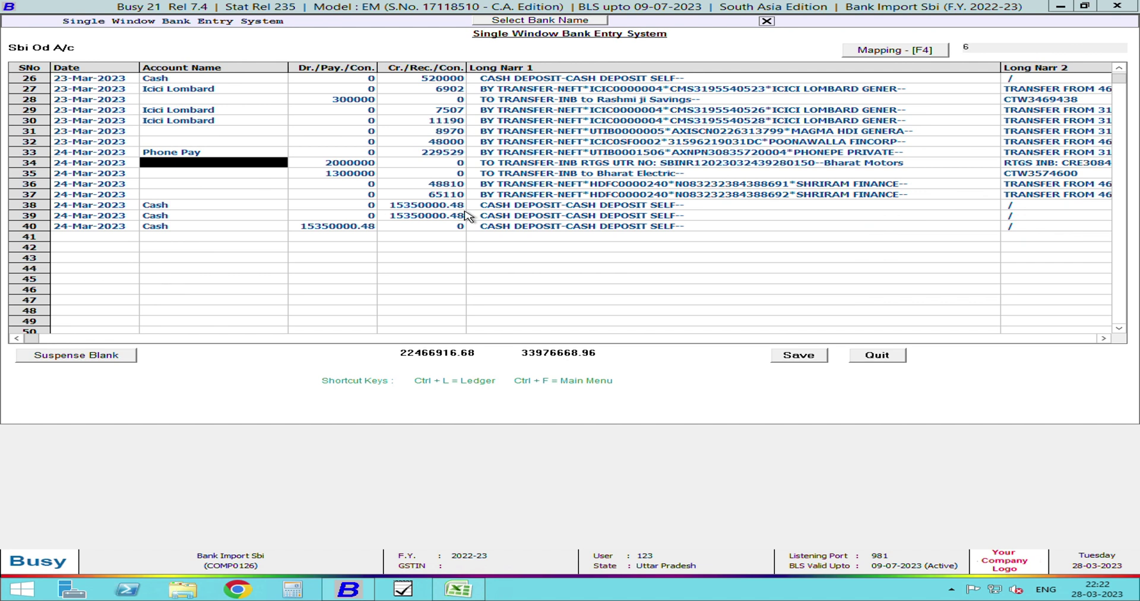
# - Start a new account 'SHRIRAM' in the Sundry Debtors group for row 36
pyautogui.press('Down')
pyautogui.press('Down')
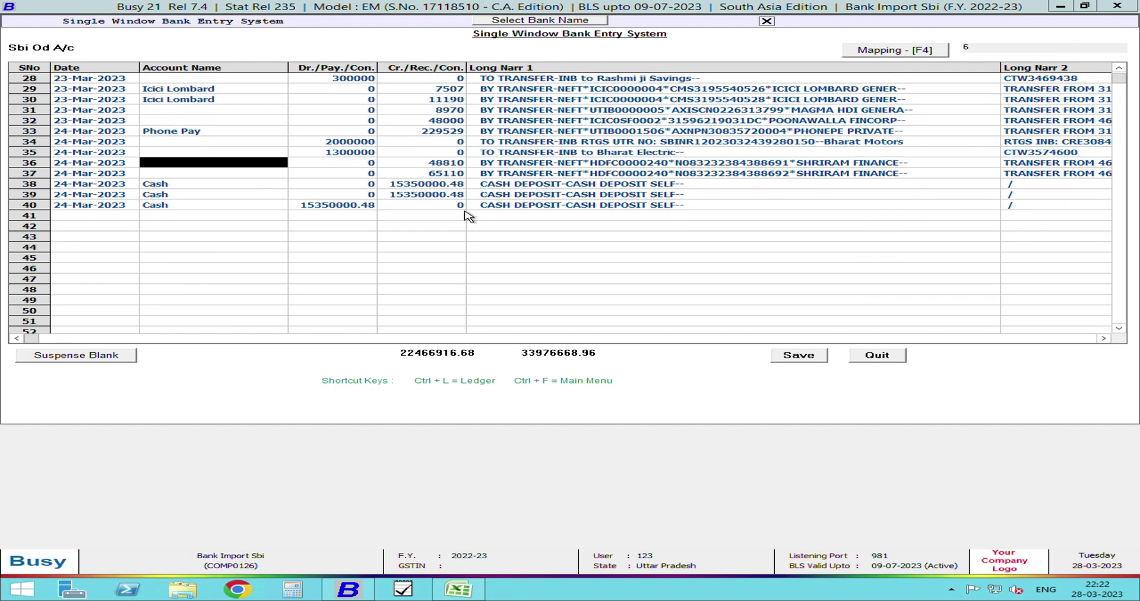
pyautogui.press('F3')
pyautogui.write('SHRIRAM')
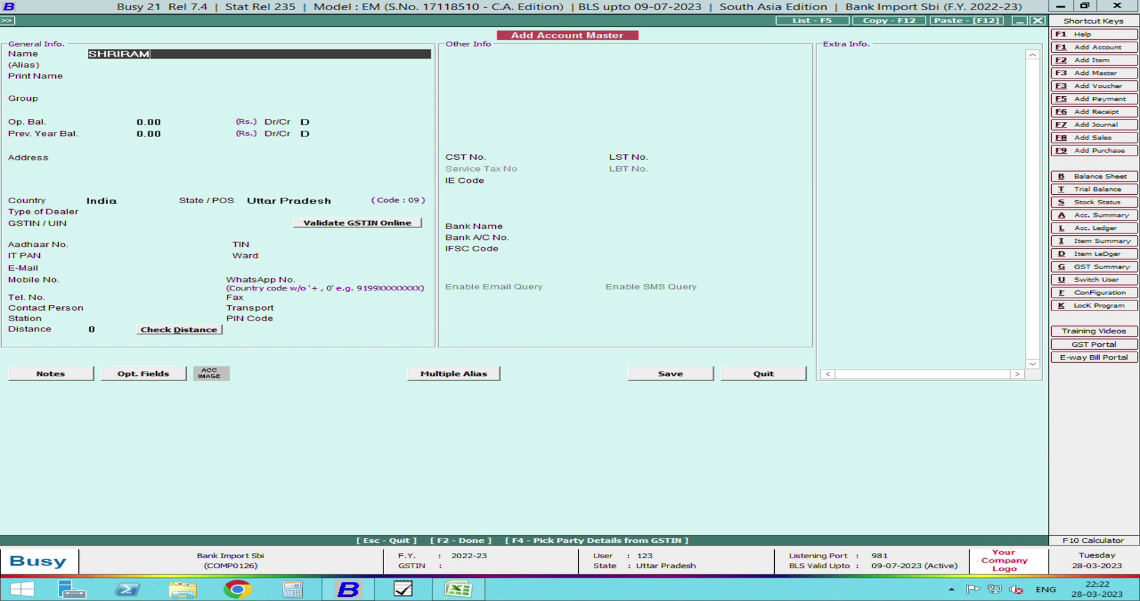
pyautogui.press('Return')
pyautogui.press('Return')
pyautogui.write('CU')
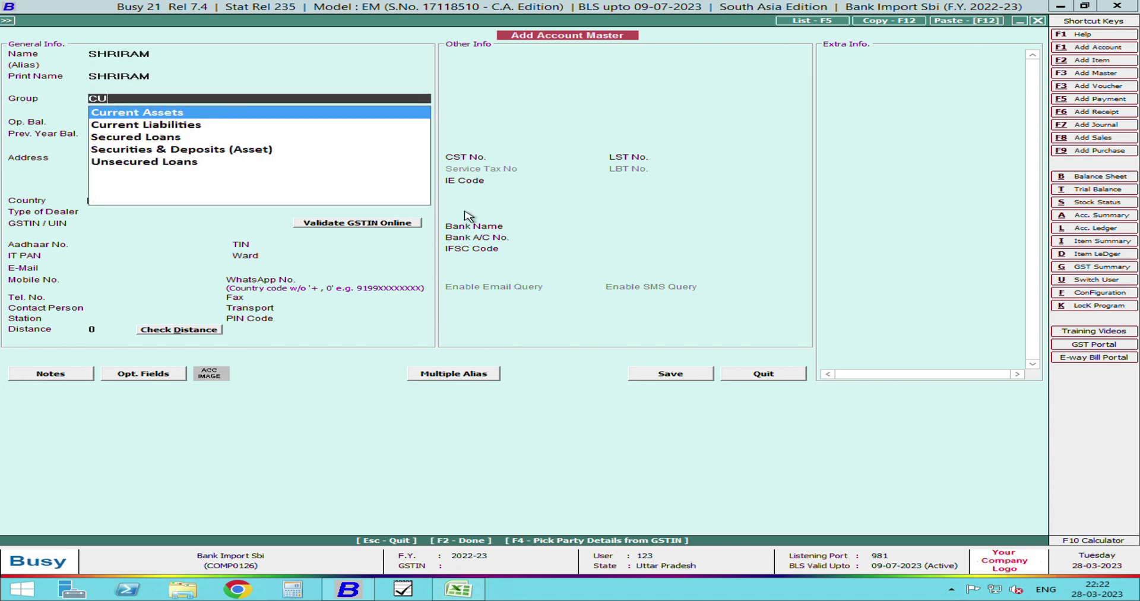
pyautogui.press('BackSpace')
pyautogui.press('BackSpace')
pyautogui.write('SU')
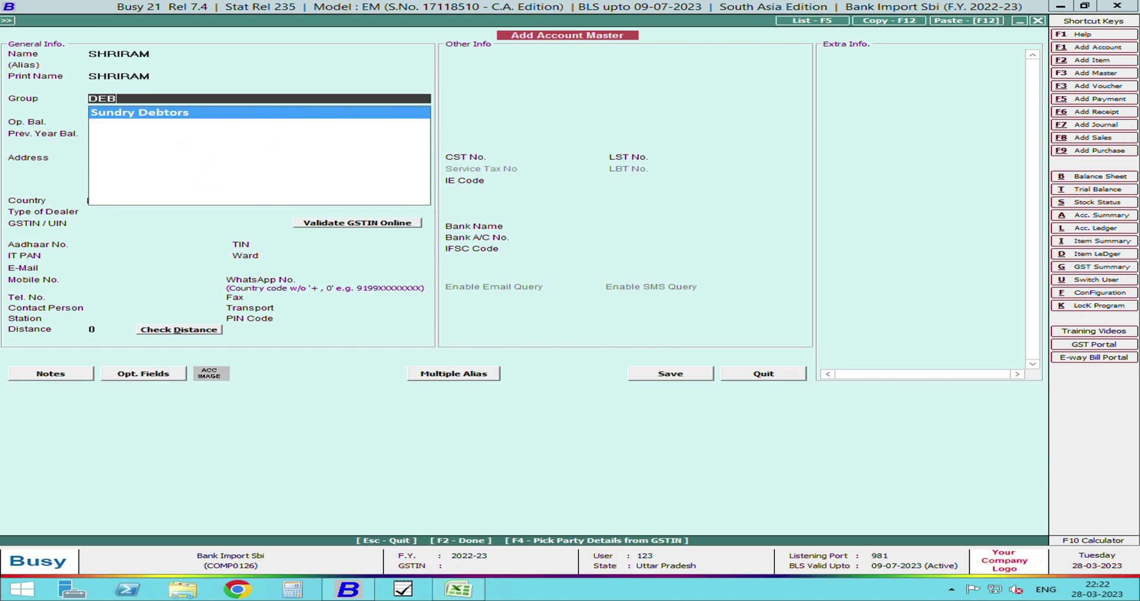
pyautogui.press('Return')
# - Set bill-by-bill balancing to N and save SHRIRAM as an unregistered dealer
pyautogui.press('Return')
pyautogui.press('Return')
pyautogui.press('Return')
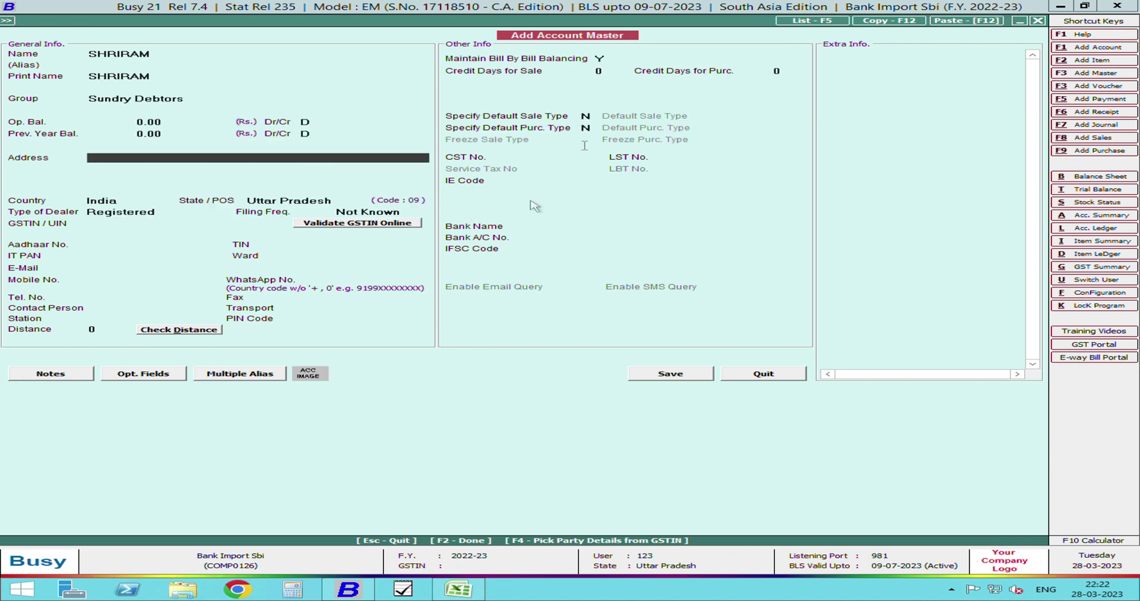
pyautogui.click(603, 60)
pyautogui.write('N')
pyautogui.press('Return')
pyautogui.press('F2')
pyautogui.press('Left')
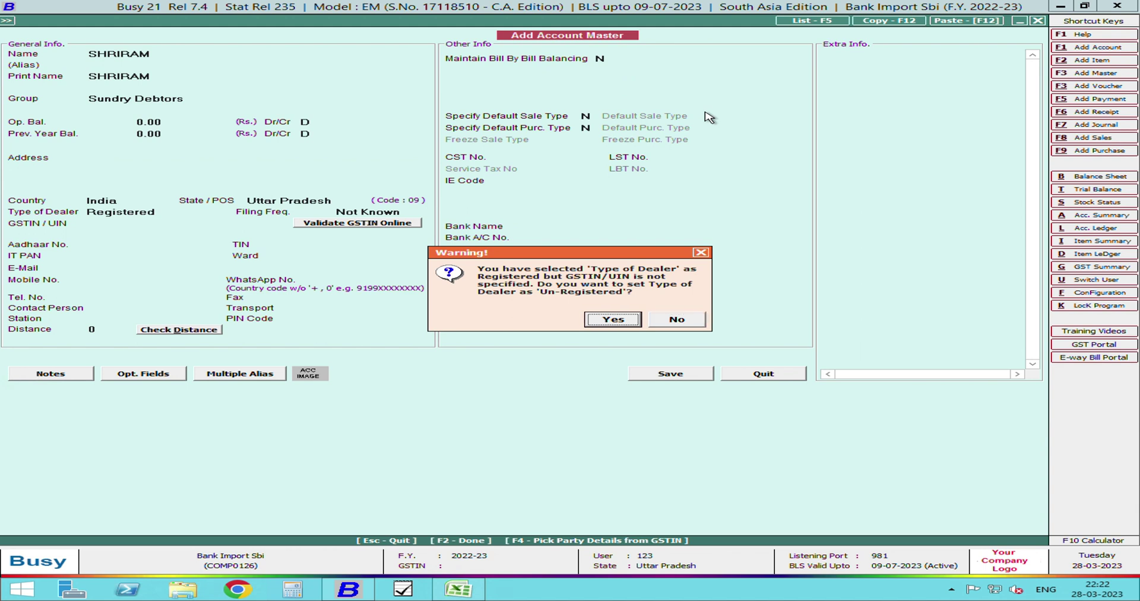
pyautogui.press('Return')
pyautogui.press('Return')
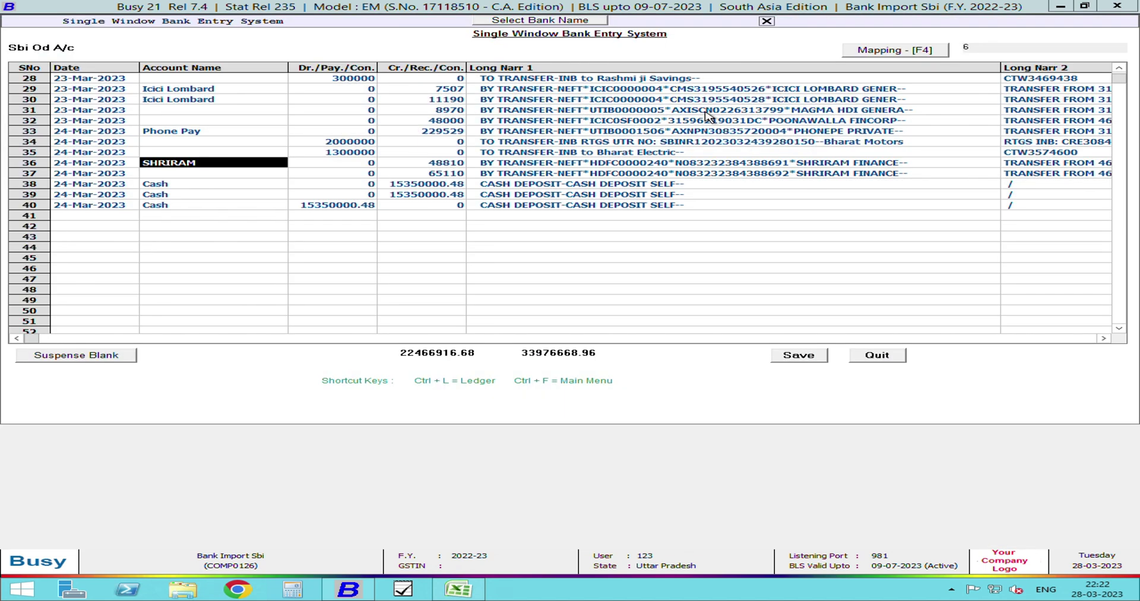
# - Map Long Narration 1 entries containing 'SHRIRAM FINANCE' to SHRIRAM, covering row 37
pyautogui.press('F4')
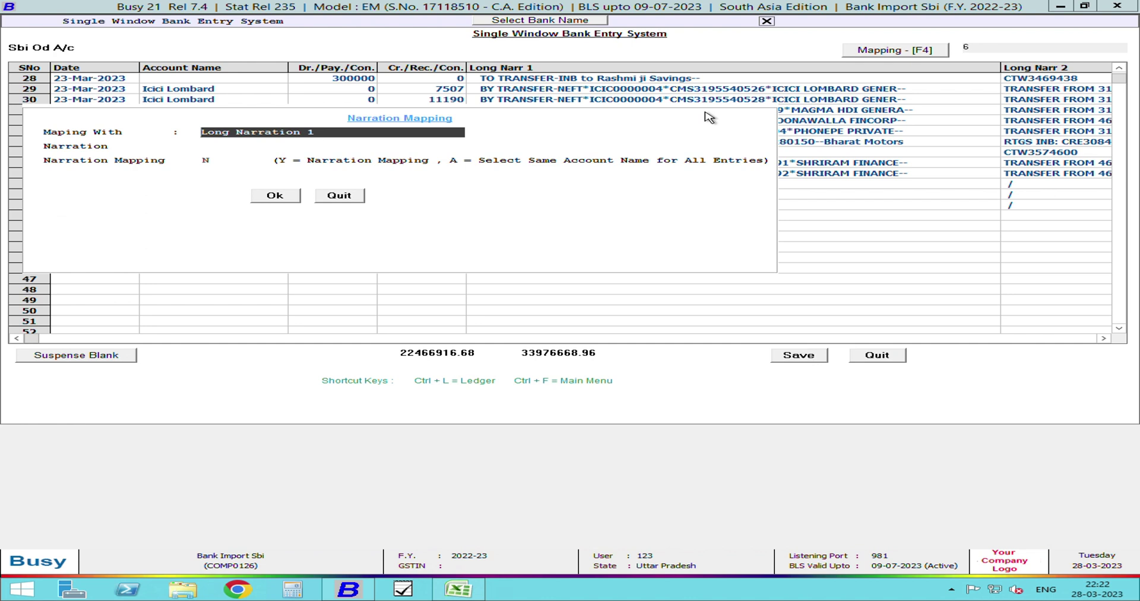
pyautogui.press('Return')
pyautogui.write('Y')
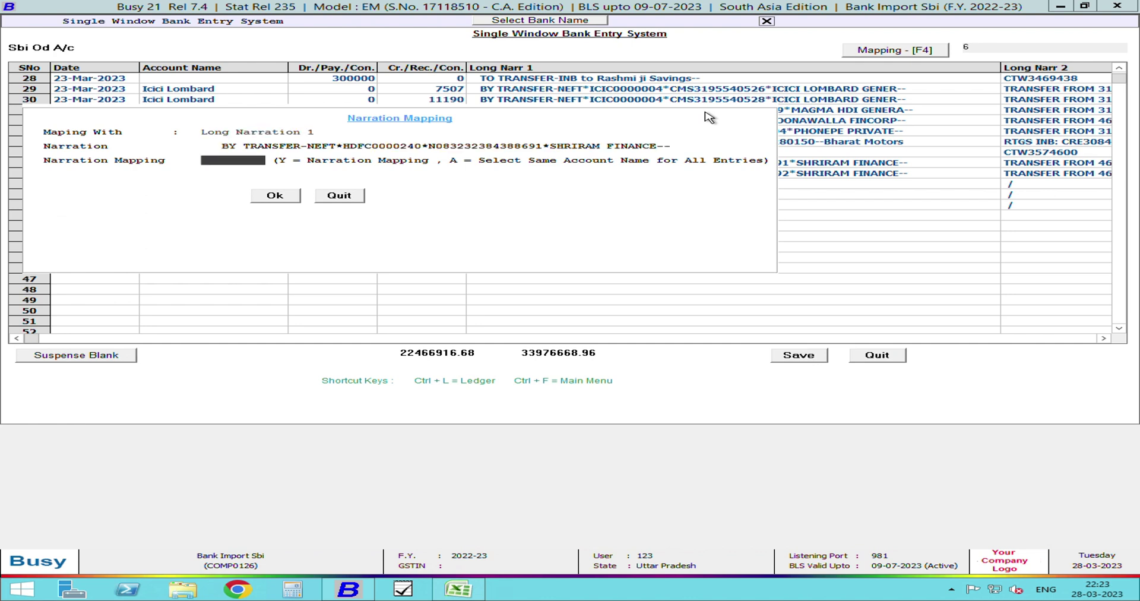
pyautogui.press('Return')
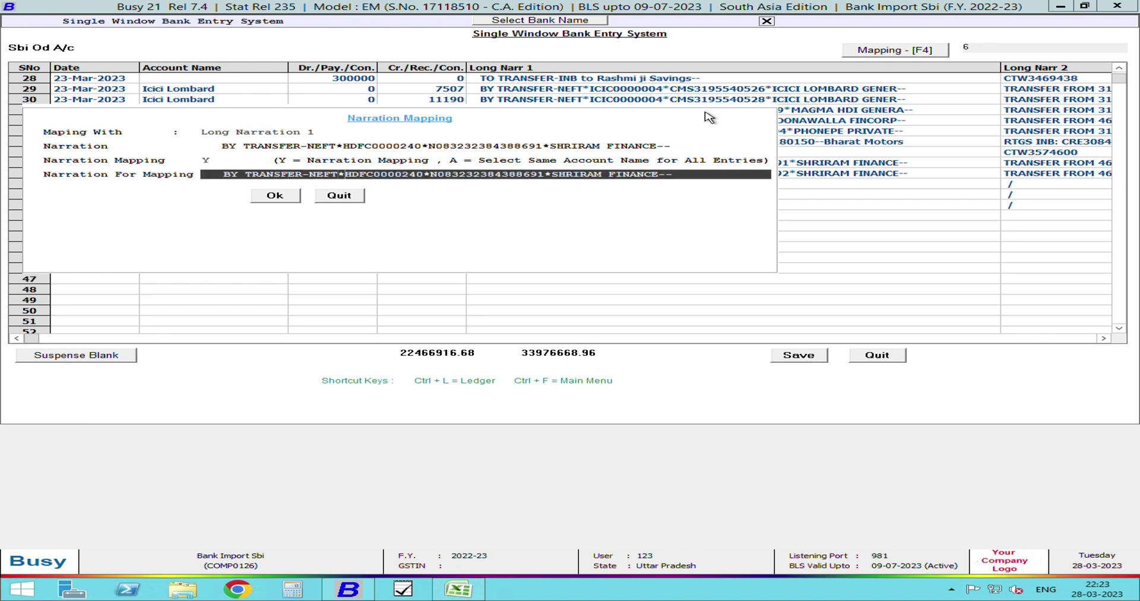
pyautogui.press('BackSpace')
pyautogui.press('BackSpace')
pyautogui.press('BackSpace')
pyautogui.press('BackSpace')
pyautogui.press('BackSpace')
pyautogui.press('BackSpace')
pyautogui.press('BackSpace')
pyautogui.press('BackSpace')
pyautogui.press('BackSpace')
pyautogui.press('BackSpace')
pyautogui.press('BackSpace')
pyautogui.press('BackSpace')
pyautogui.press('BackSpace')
pyautogui.press('BackSpace')
pyautogui.press('BackSpace')
pyautogui.press('BackSpace')
pyautogui.press('BackSpace')
pyautogui.press('BackSpace')
pyautogui.press('BackSpace')
pyautogui.press('BackSpace')
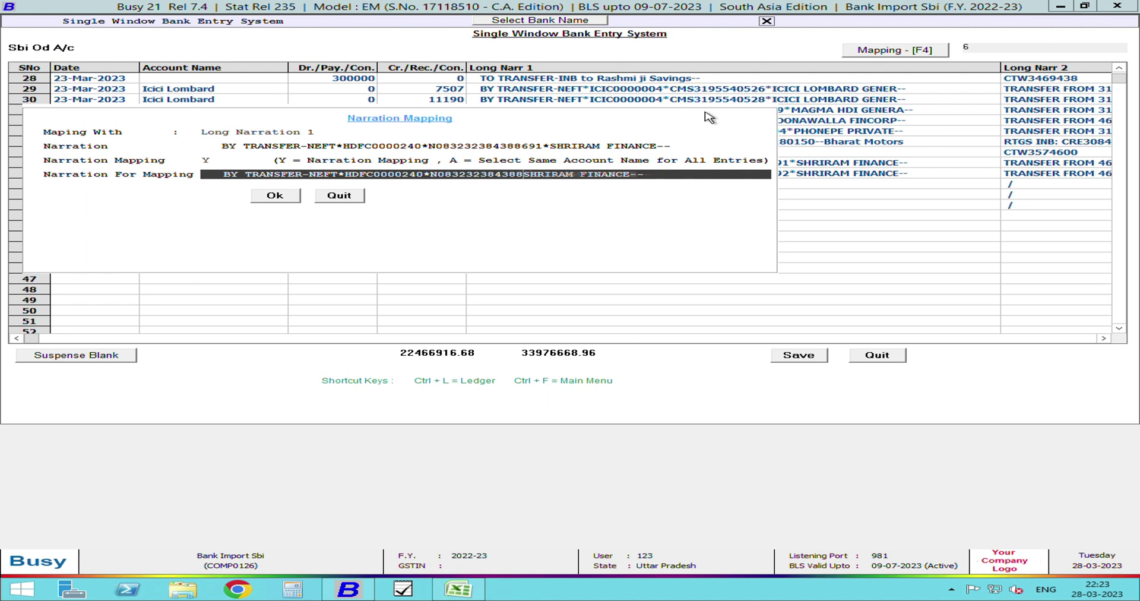
pyautogui.press('BackSpace')
pyautogui.press('BackSpace')
pyautogui.press('BackSpace')
pyautogui.press('BackSpace')
pyautogui.press('BackSpace')
pyautogui.press('BackSpace')
pyautogui.press('BackSpace')
pyautogui.press('BackSpace')
pyautogui.press('BackSpace')
pyautogui.press('BackSpace')
pyautogui.press('BackSpace')
pyautogui.press('BackSpace')
pyautogui.press('BackSpace')
pyautogui.press('BackSpace')
pyautogui.press('BackSpace')
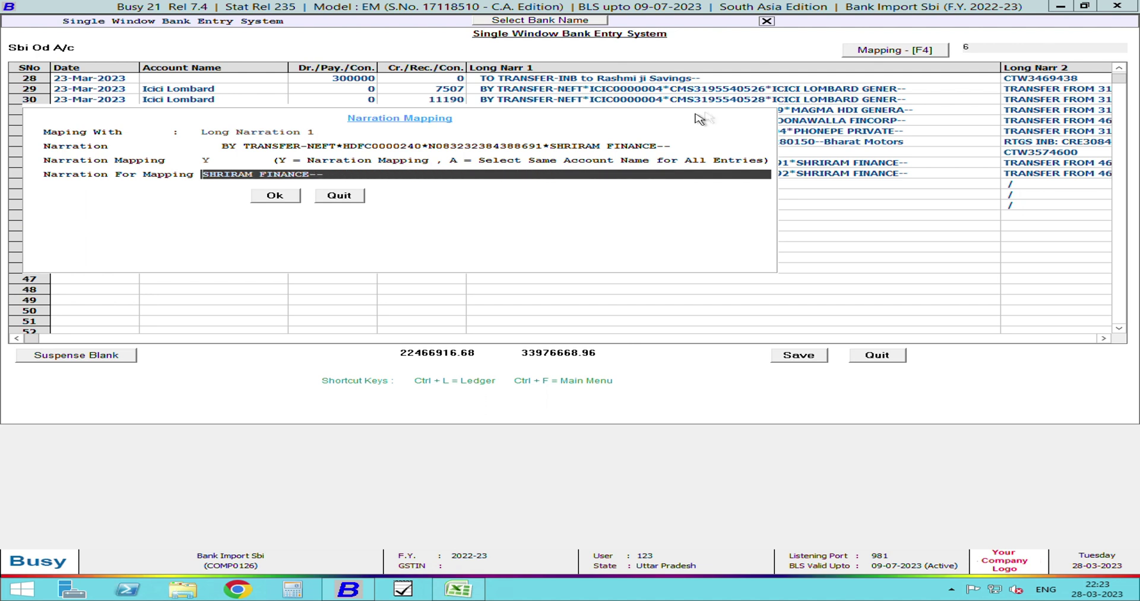
pyautogui.click(485, 178)
pyautogui.press('BackSpace')
pyautogui.click(286, 201)
pyautogui.press('Up')
pyautogui.press('Up')
pyautogui.press('Up')
pyautogui.press('Up')
pyautogui.press('Up')
pyautogui.press('Up')
pyautogui.press('Up')
pyautogui.press('Up')
pyautogui.press('Up')
pyautogui.press('Up')
pyautogui.press('Up')
pyautogui.press('Up')
pyautogui.press('Up')
pyautogui.press('Up')
pyautogui.press('Up')
pyautogui.press('Up')
pyautogui.press('Up')
pyautogui.press('Up')
pyautogui.press('Up')
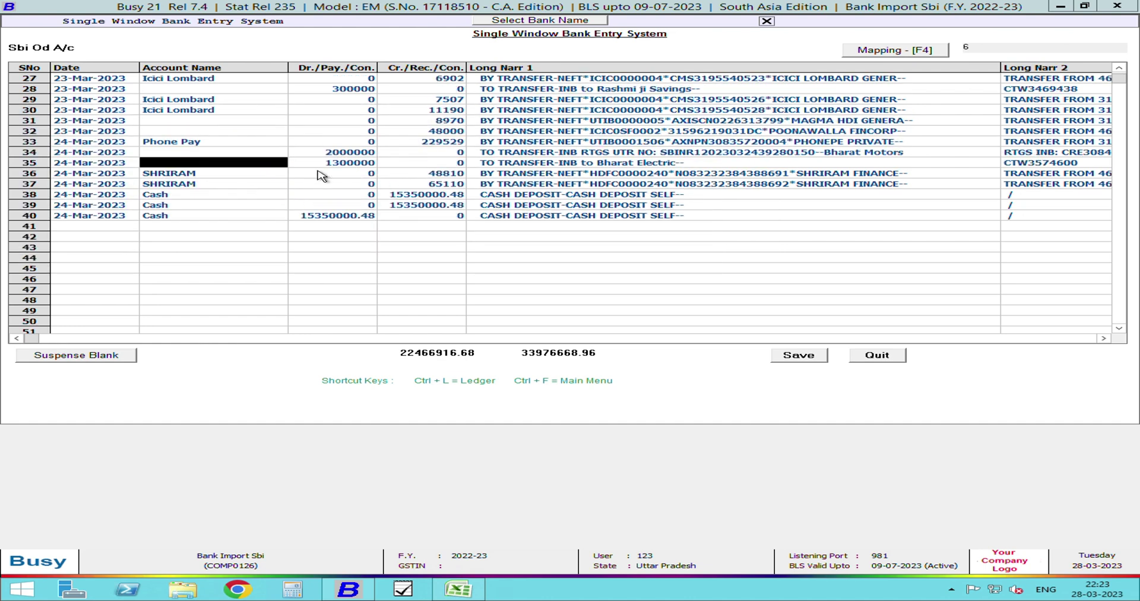
# - Fill all blank account names with Suspense and save the imported bank entries
pyautogui.press('Up')
pyautogui.press('Up')
pyautogui.press('Up')
pyautogui.press('Up')
pyautogui.press('Up')
pyautogui.press('Up')
pyautogui.press('Up')
pyautogui.press('Up')
pyautogui.press('Up')
pyautogui.press('Up')
pyautogui.press('Up')
pyautogui.press('Up')
pyautogui.press('Up')
pyautogui.press('Up')
pyautogui.press('Up')
pyautogui.press('Up')
pyautogui.press('Up')
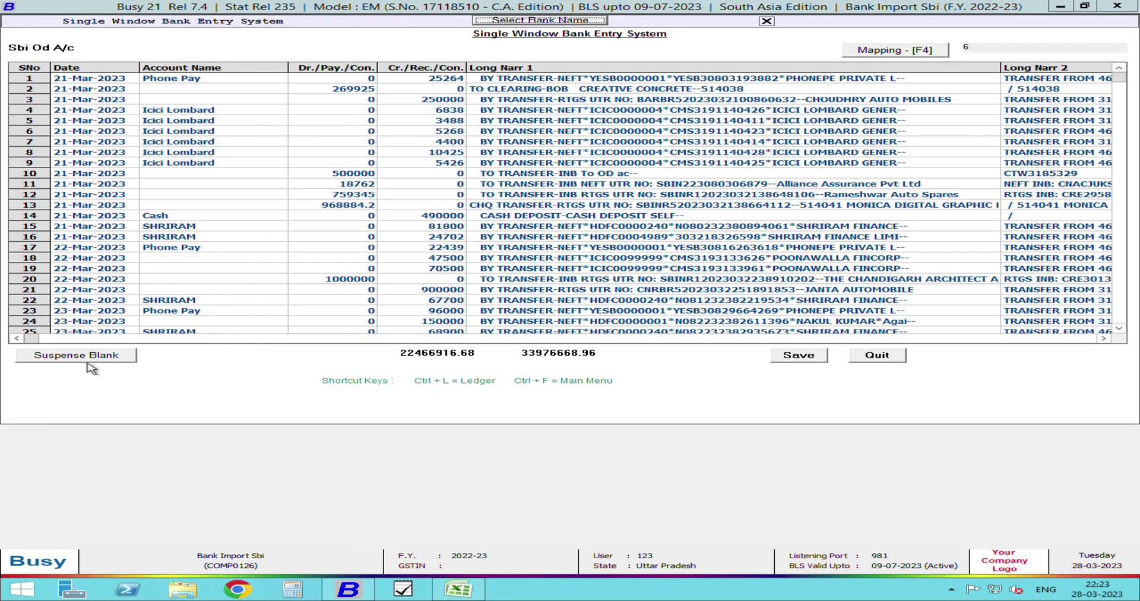
pyautogui.click(113, 356)
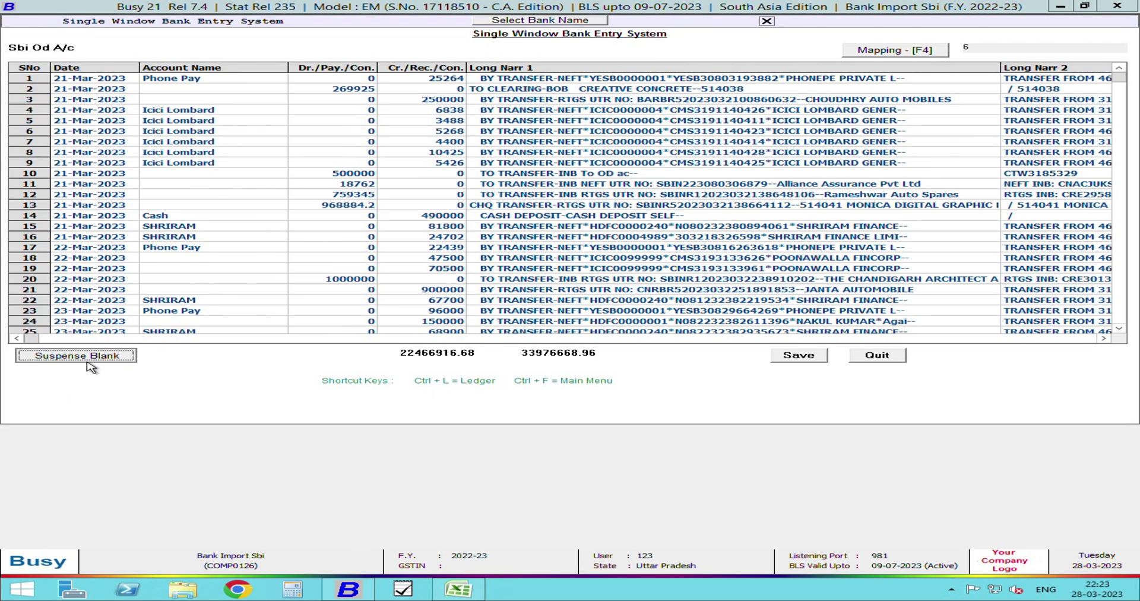
pyautogui.click(824, 360)
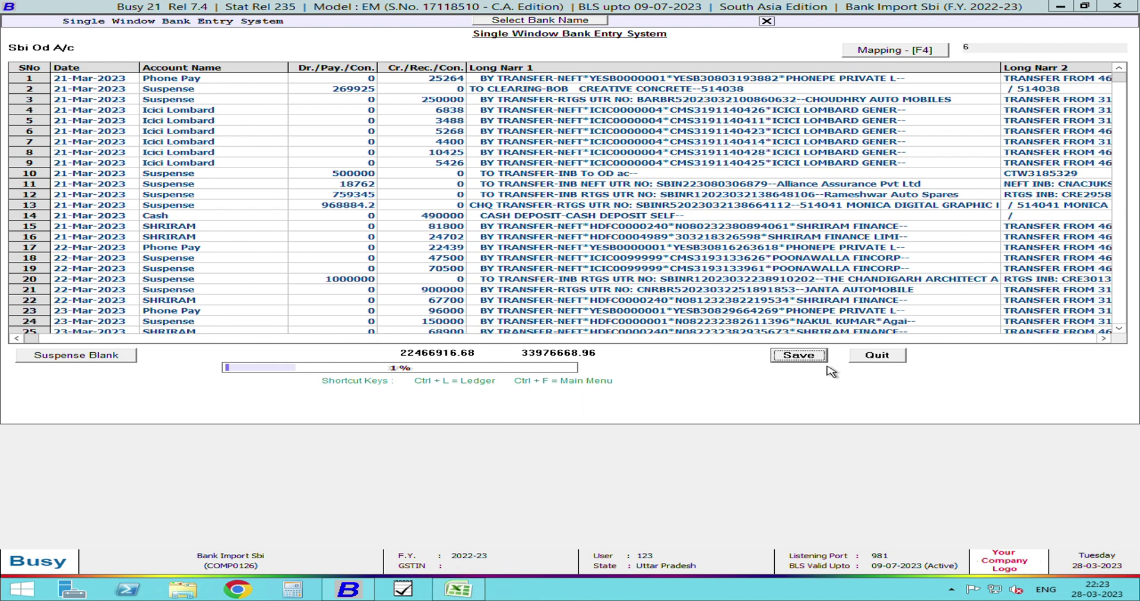
pyautogui.click(694, 338)
# - Exit the bank entry screen and its menu back to the main menu
pyautogui.press('Escape')
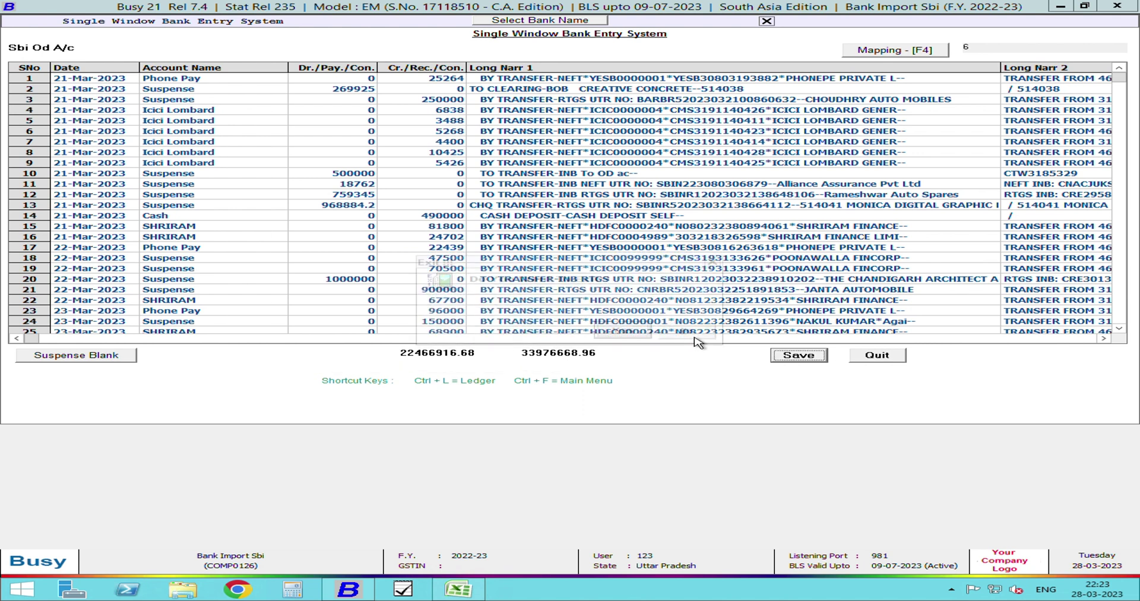
pyautogui.click(641, 336)
pyautogui.press('Escape')
pyautogui.press('Escape')
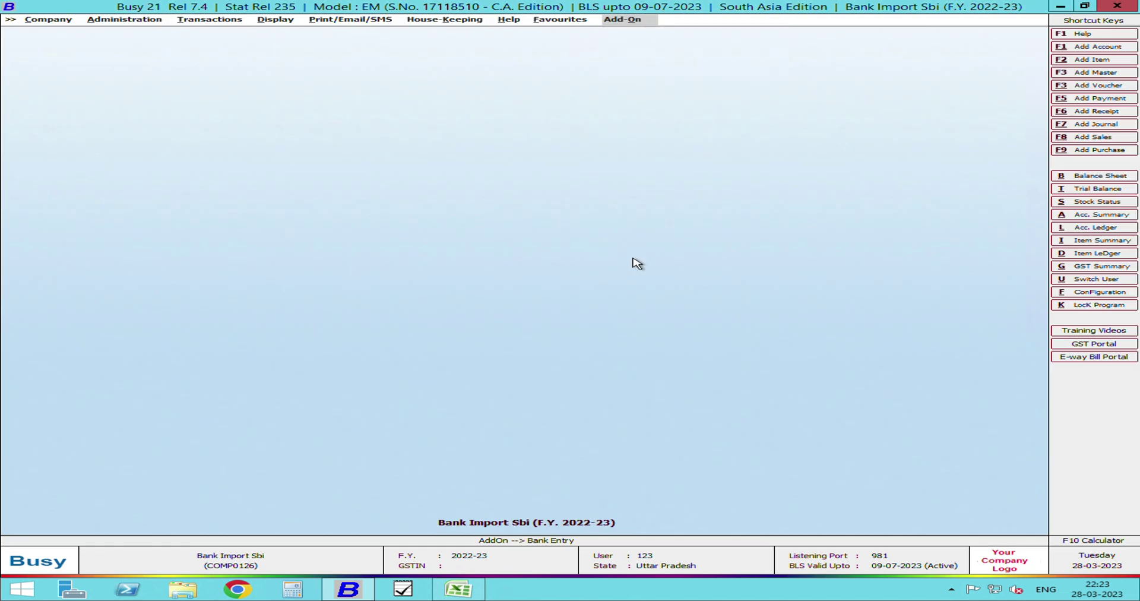
# - Open the Sbi Od A/c ledger for 01-04-2022 to 31-03-2023
pyautogui.press('Return')
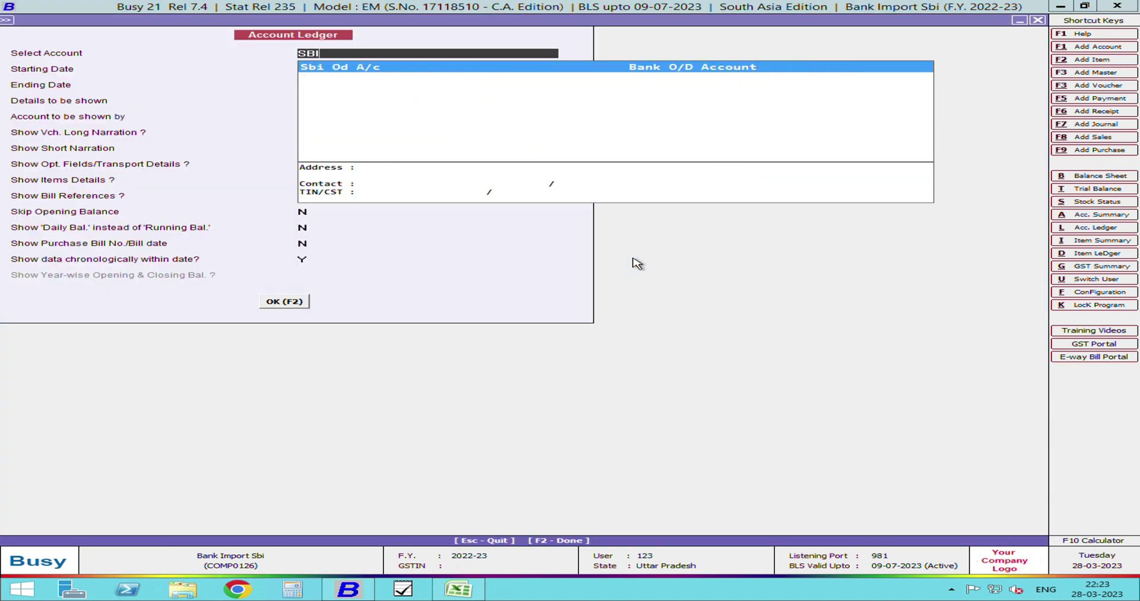
pyautogui.press('Return')
pyautogui.press('Return')
pyautogui.write('31.')
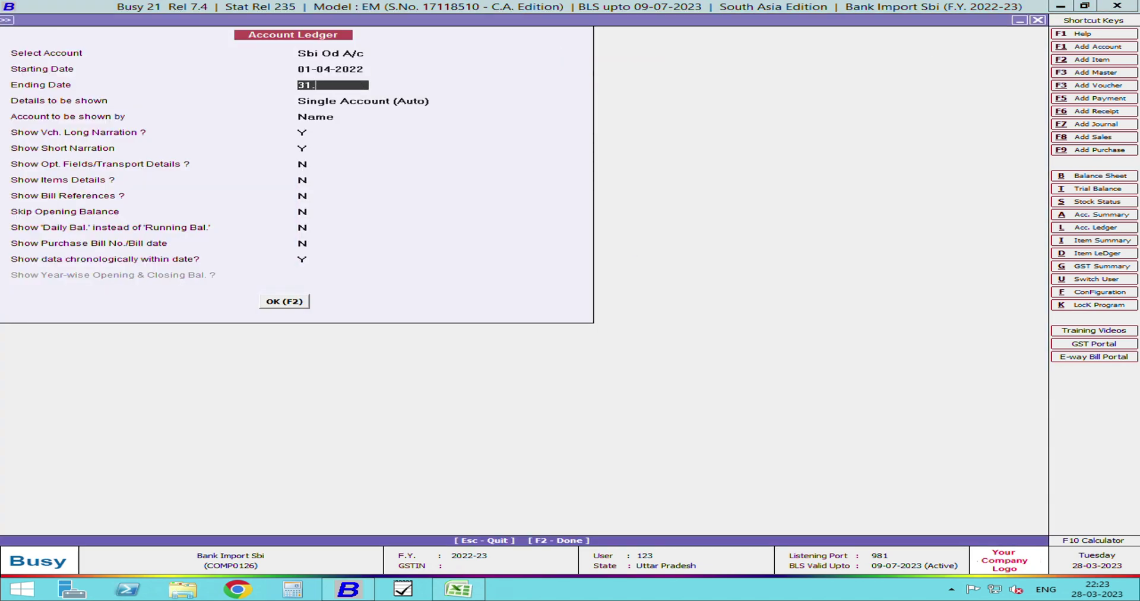
pyautogui.write('3')
pyautogui.press('Return')
pyautogui.press('F2')
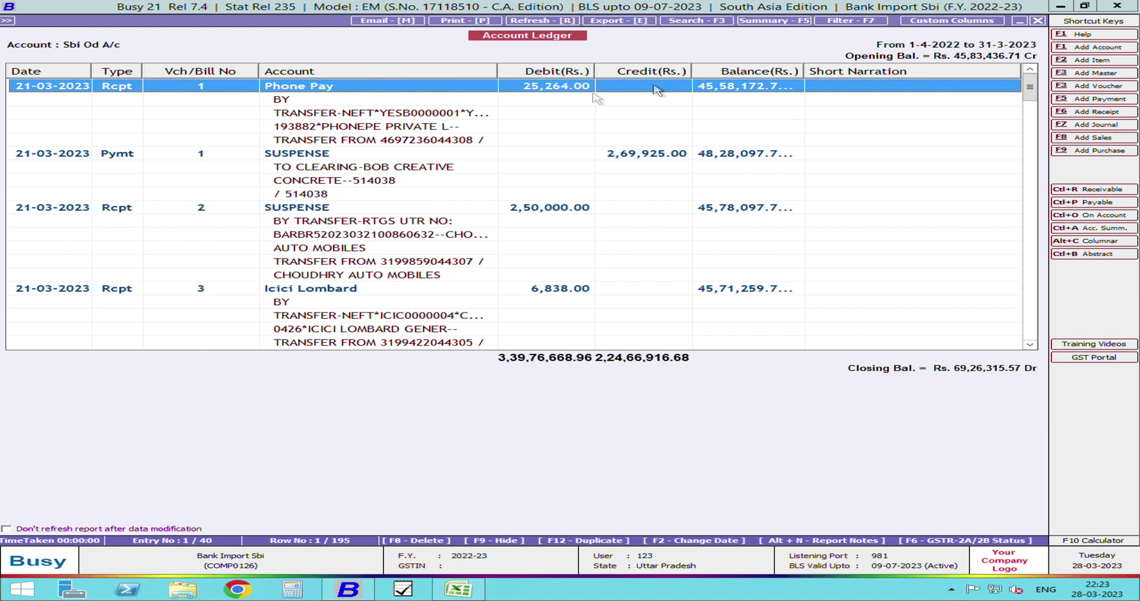
# - Inspect the first receipt voucher and the Pymt 8 payment voucher from the ledger
pyautogui.moveTo(816, 72); pyautogui.dragTo(863, 73)
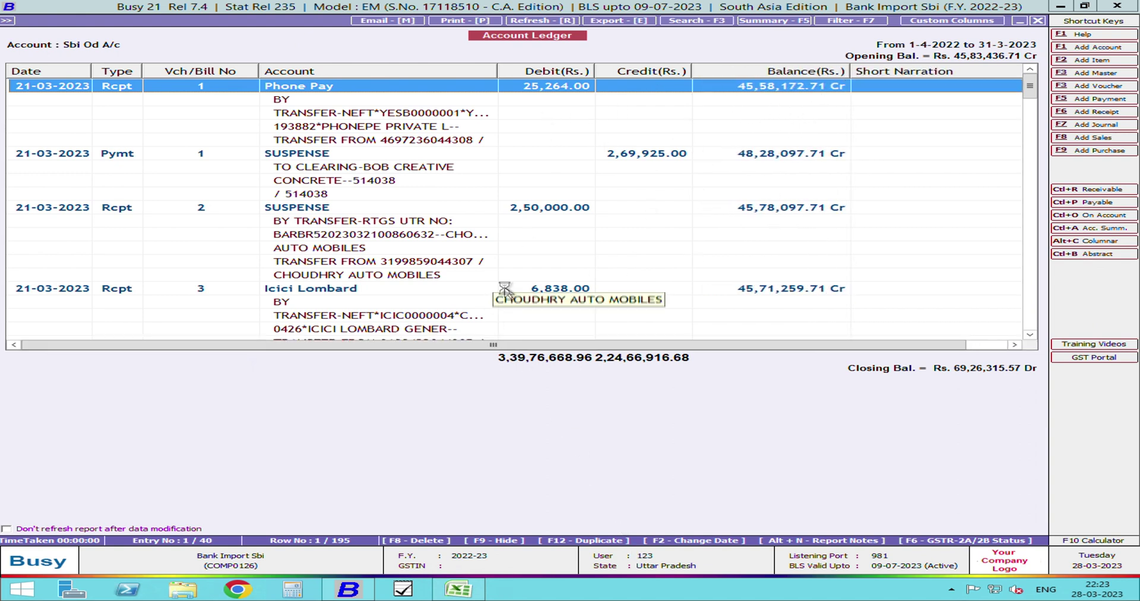
pyautogui.press('Return')
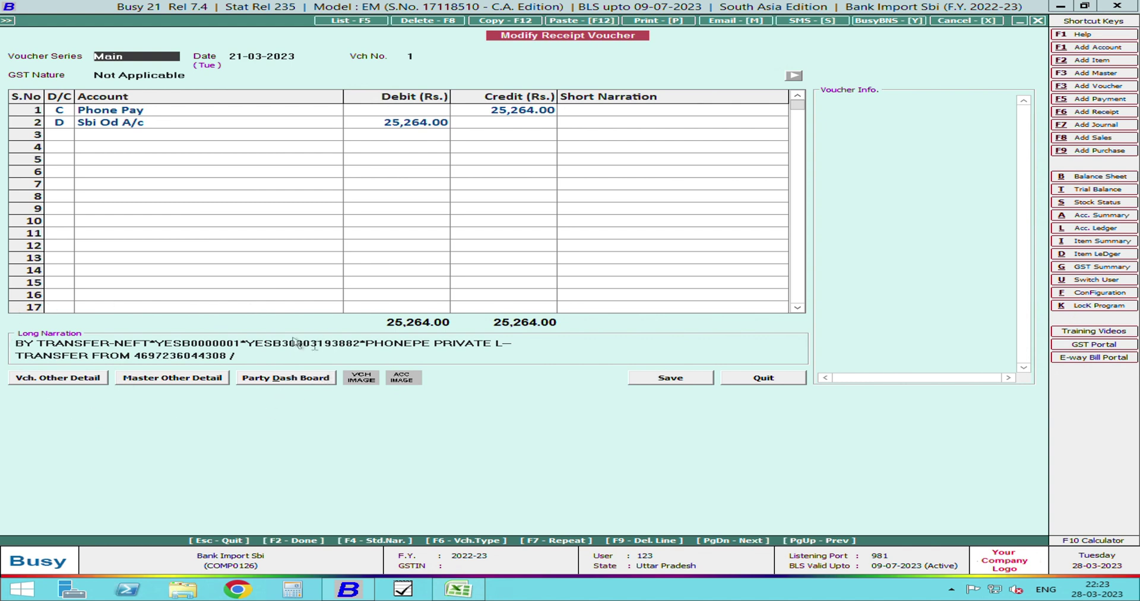
pyautogui.press('Escape')
pyautogui.scroll(-20, 713, 249)
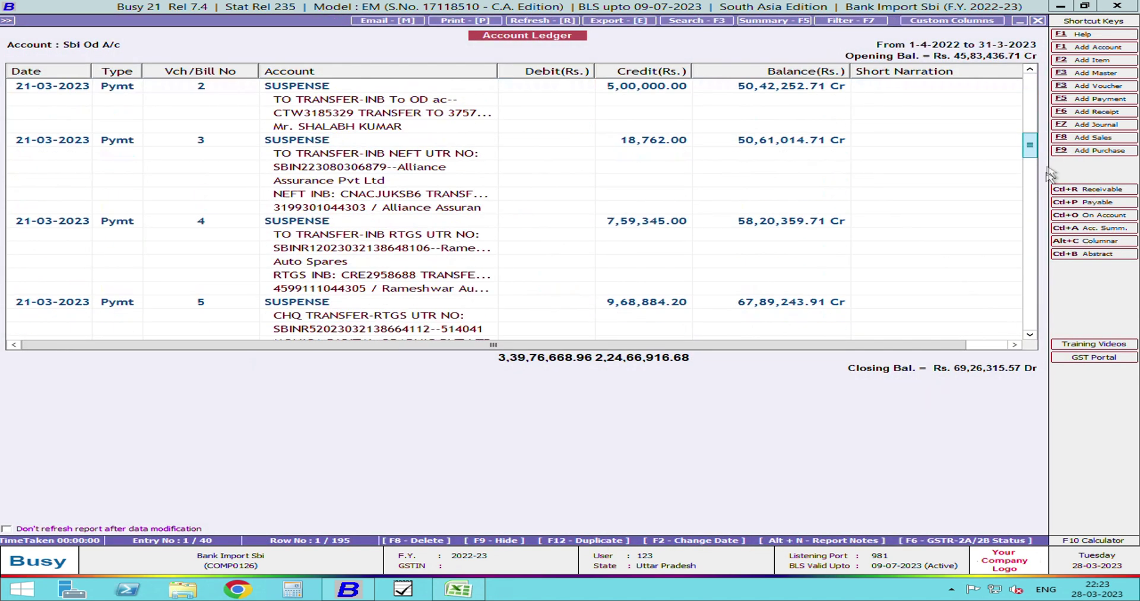
pyautogui.click(573, 216)
pyautogui.doubleClick(555, 196)
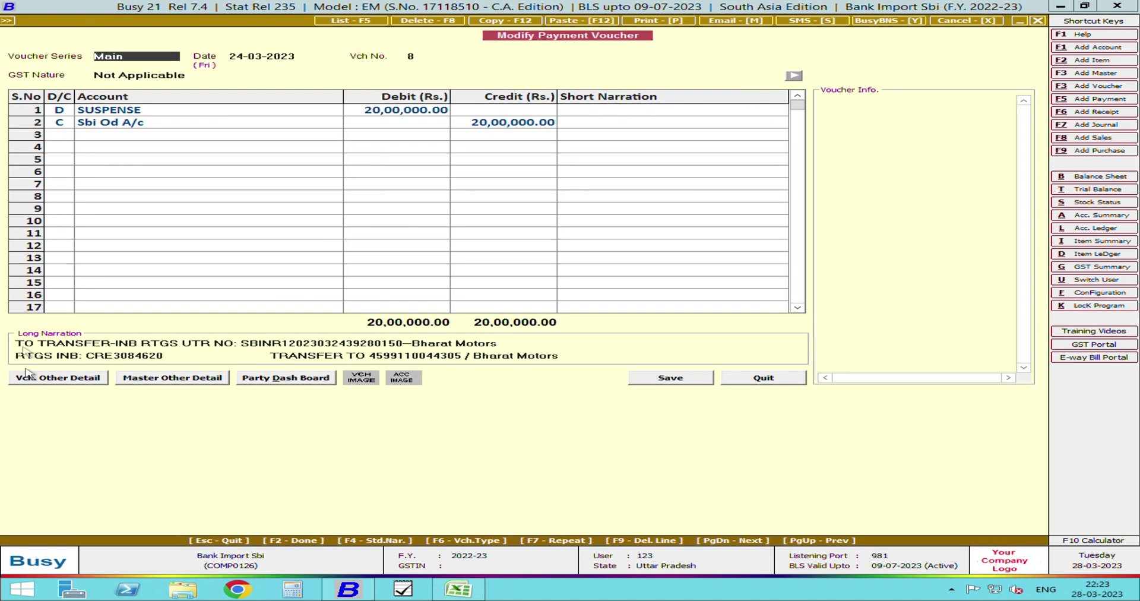
pyautogui.press('Escape')
pyautogui.scroll(-6, 220, 335)
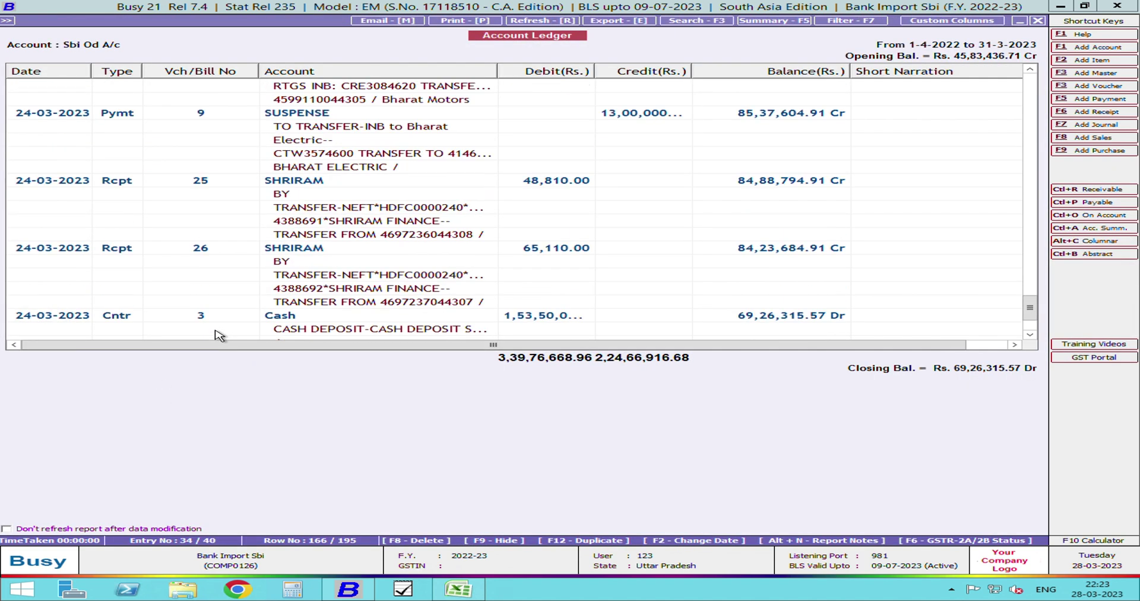
pyautogui.scroll(1, 220, 336)
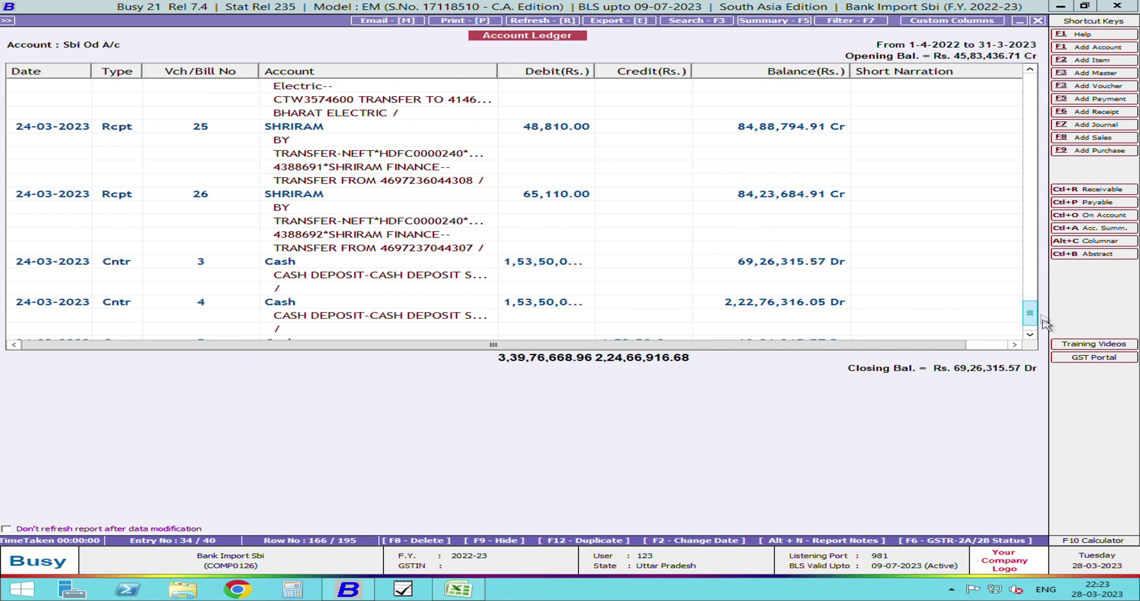
pyautogui.scroll(-1, 1045, 324)
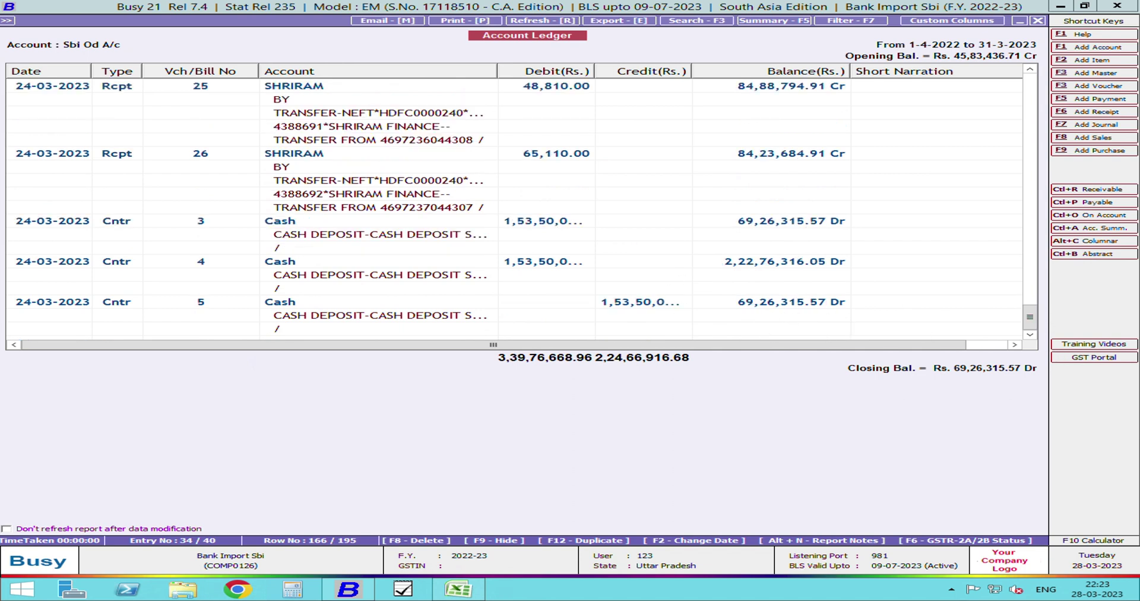
# - Compare the ledger's 69,26,315.57 Dr closing balance against the Excel bank statement
pyautogui.hotkey('alt', 'Tab')
pyautogui.moveTo(776, 562); pyautogui.dragTo(969, 564)
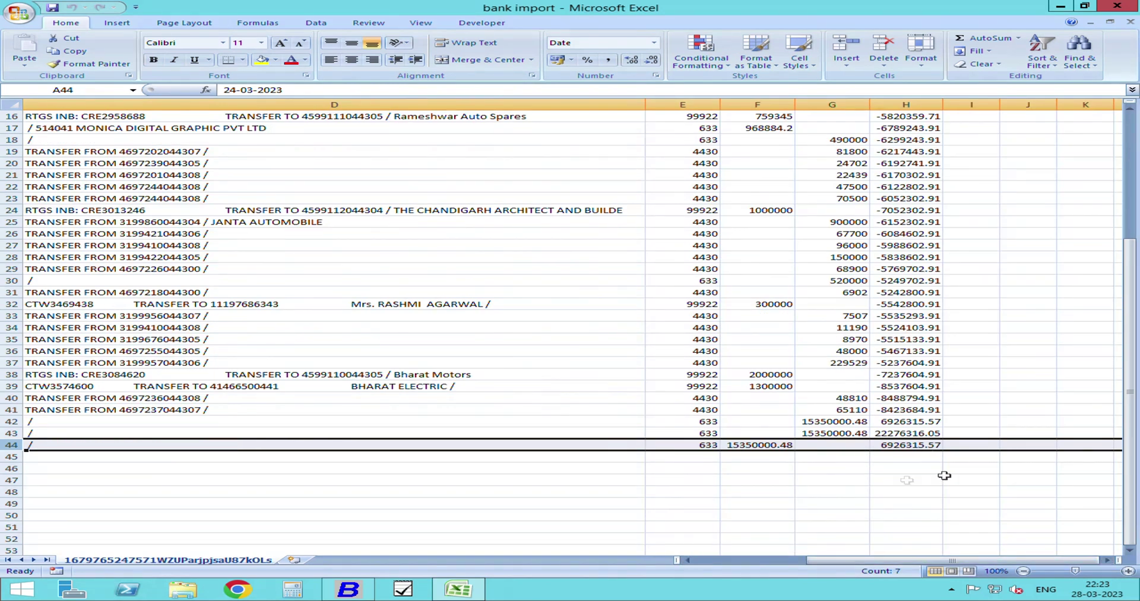
pyautogui.click(349, 589)
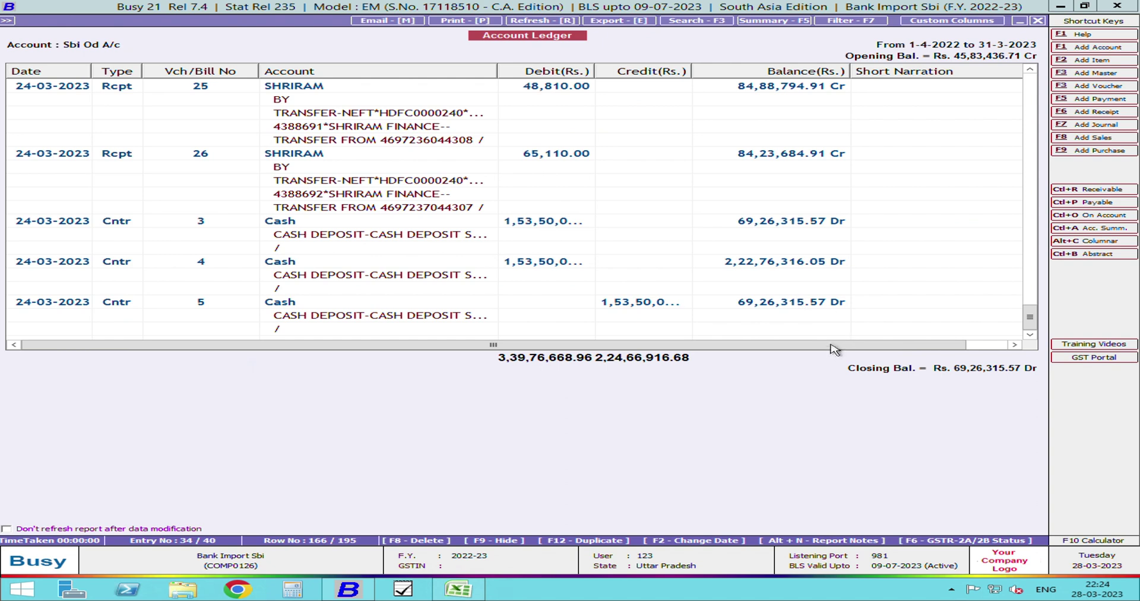
# - Scroll the Sbi Od A/c ledger back to the top and close the report
pyautogui.scroll(10, 705, 289)
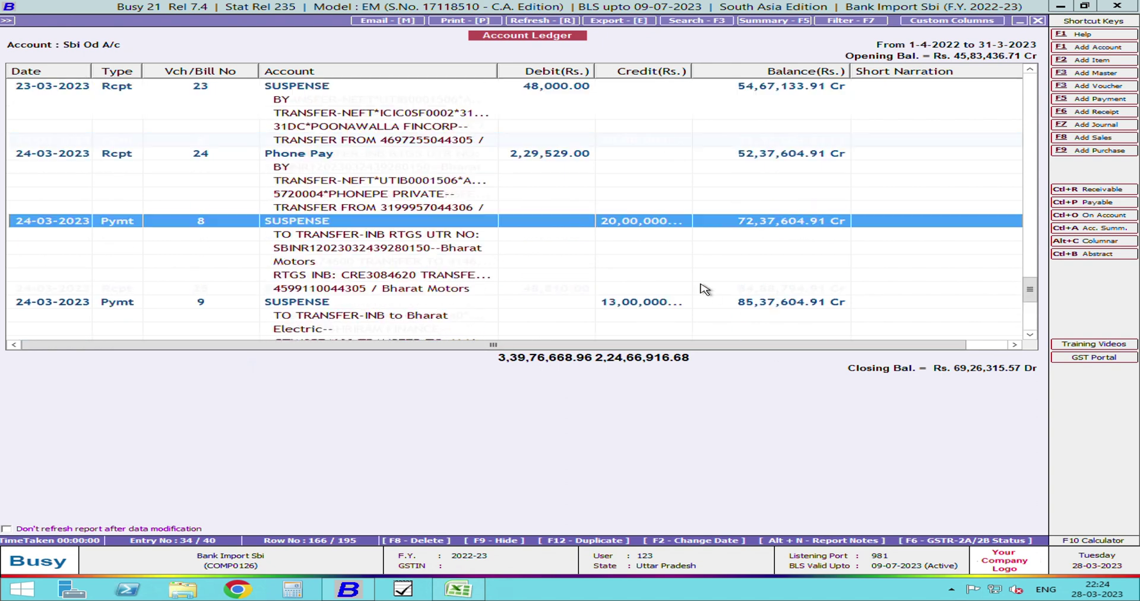
pyautogui.scroll(15, 705, 290)
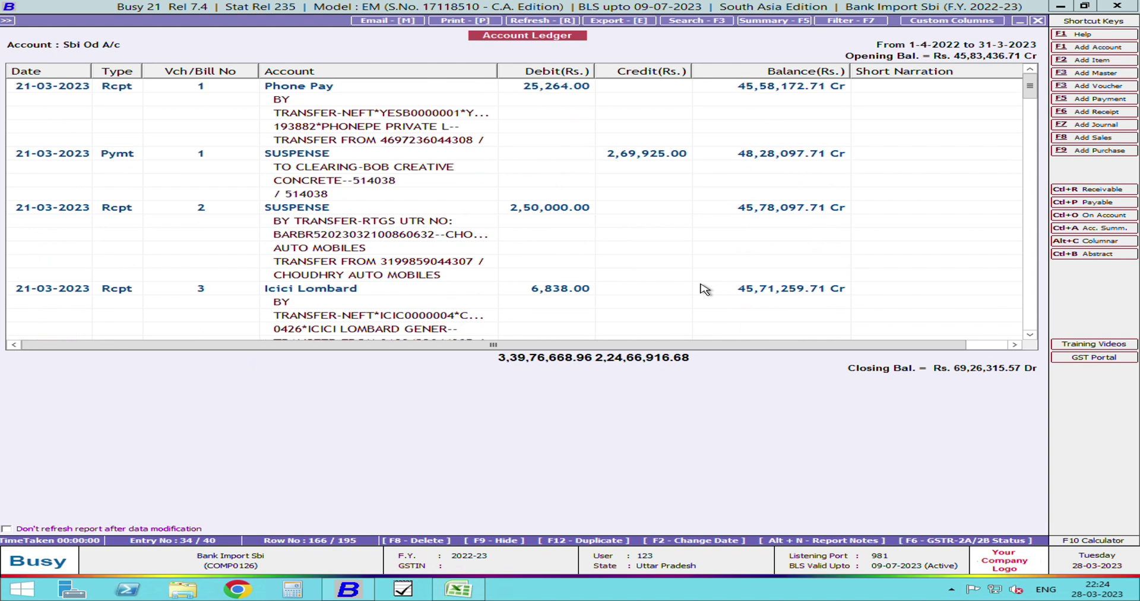
pyautogui.press('Escape')
pyautogui.press('Escape')
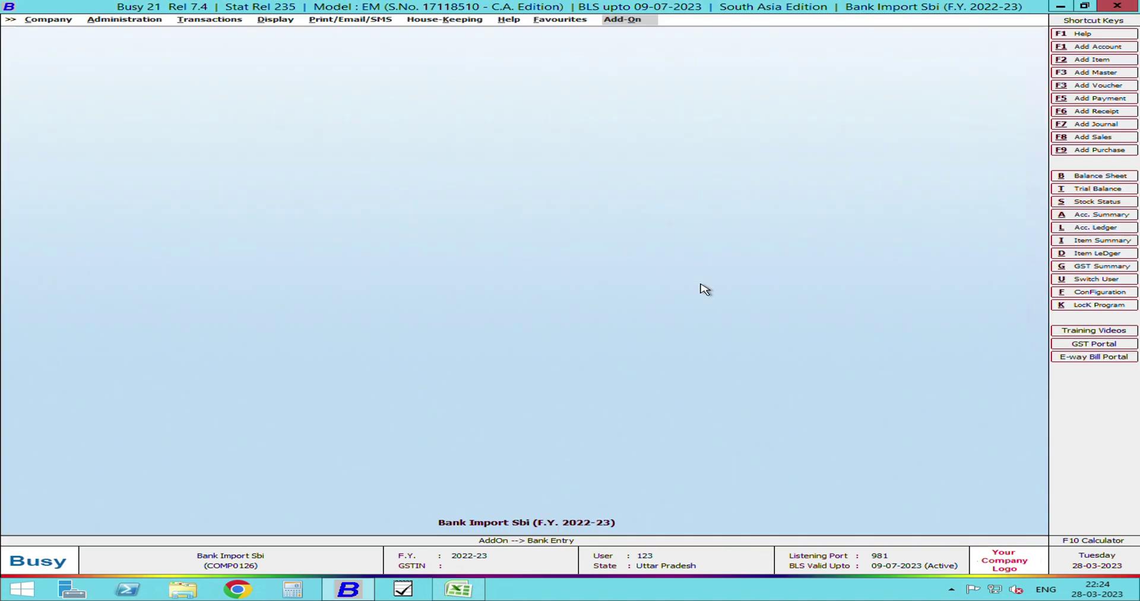